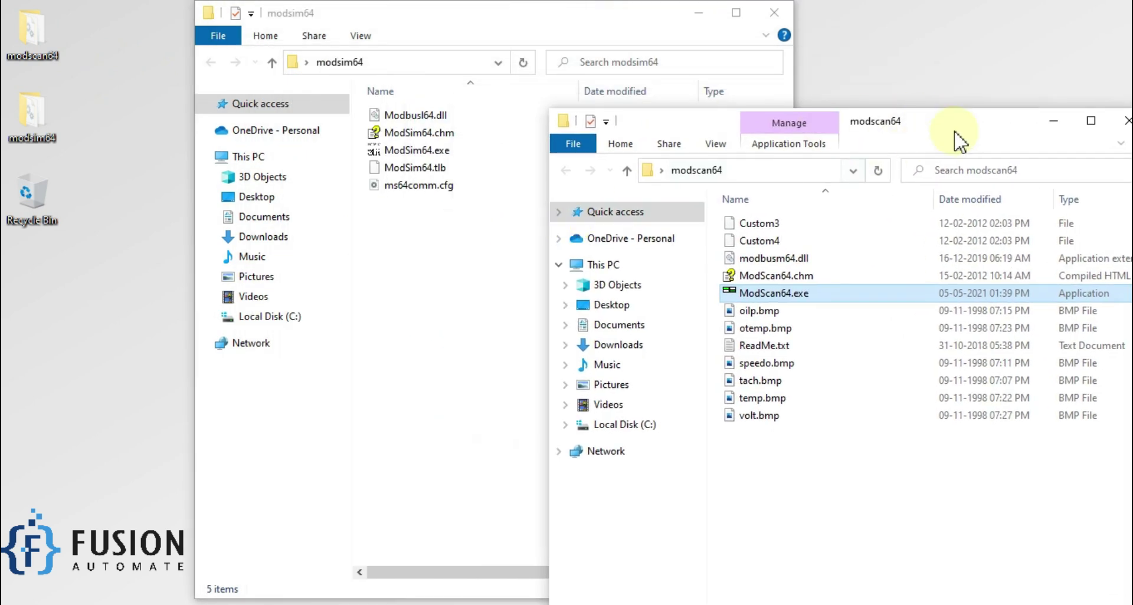
Minimize the modscan64 folder window, then select and deselect ModSim64.exe in the modsim64 folder.
{"action": "left_click", "coordinate": [1046, 120]}
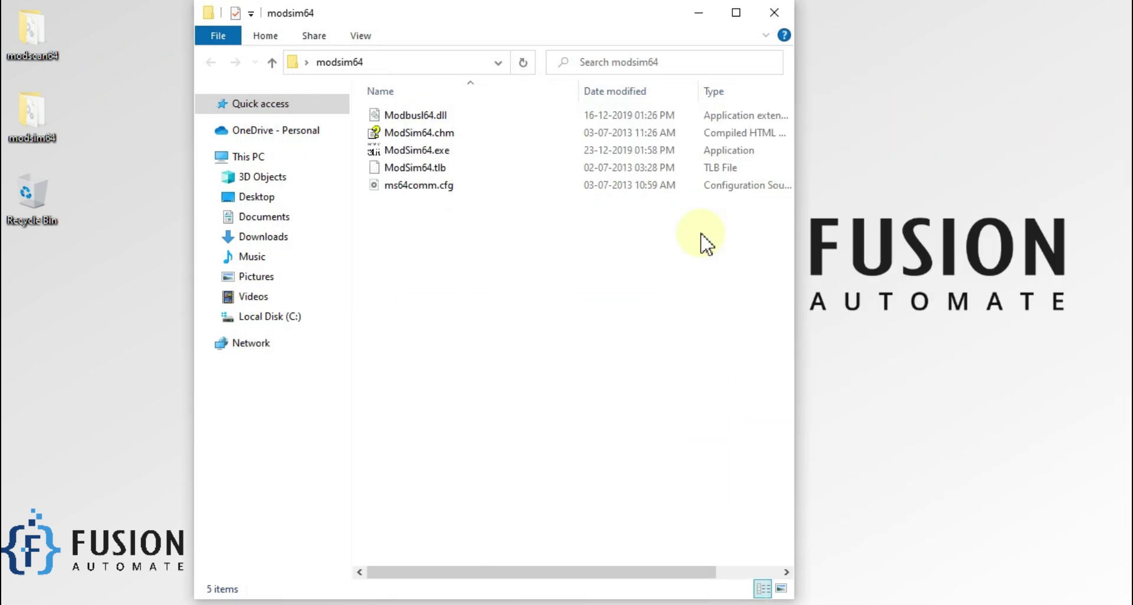
{"action": "left_click", "coordinate": [435, 153]}
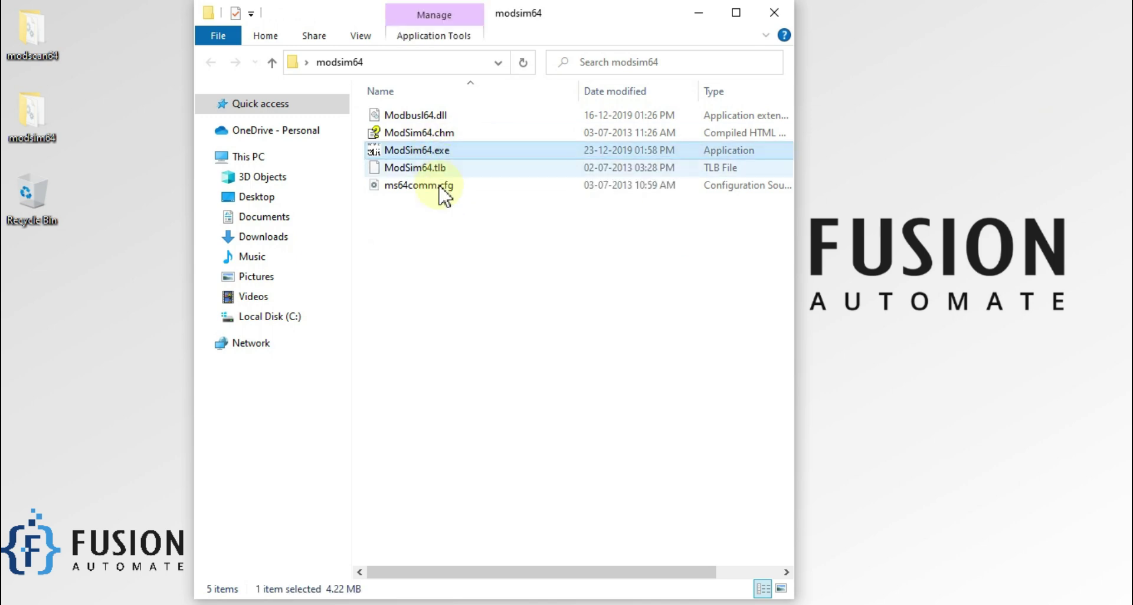
{"action": "left_click", "coordinate": [467, 286]}
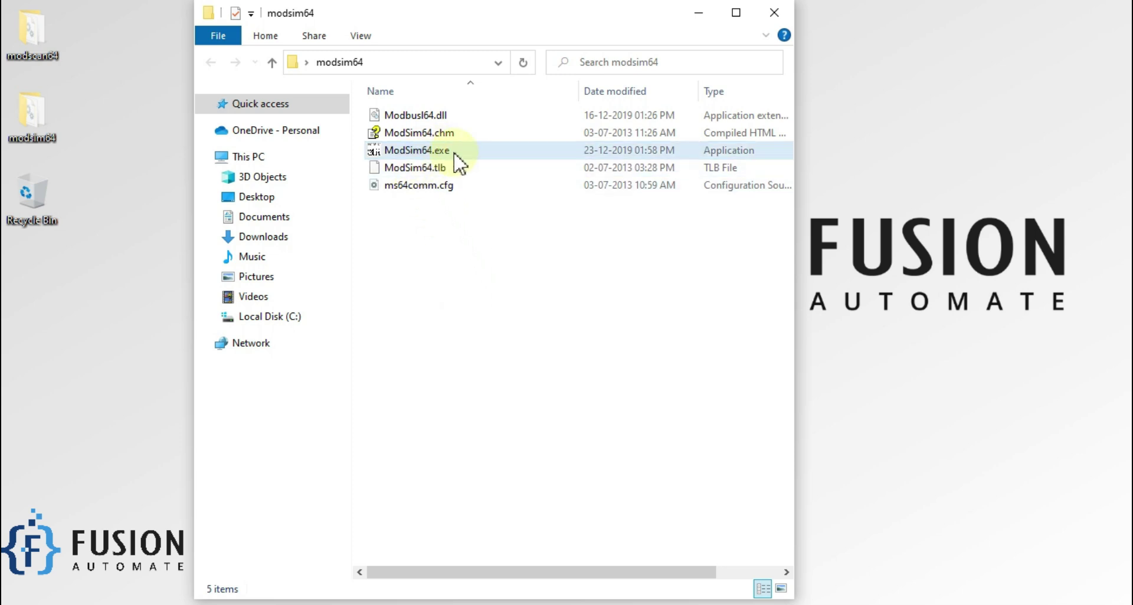
{"action": "mouse_move", "coordinate": [454, 154]}
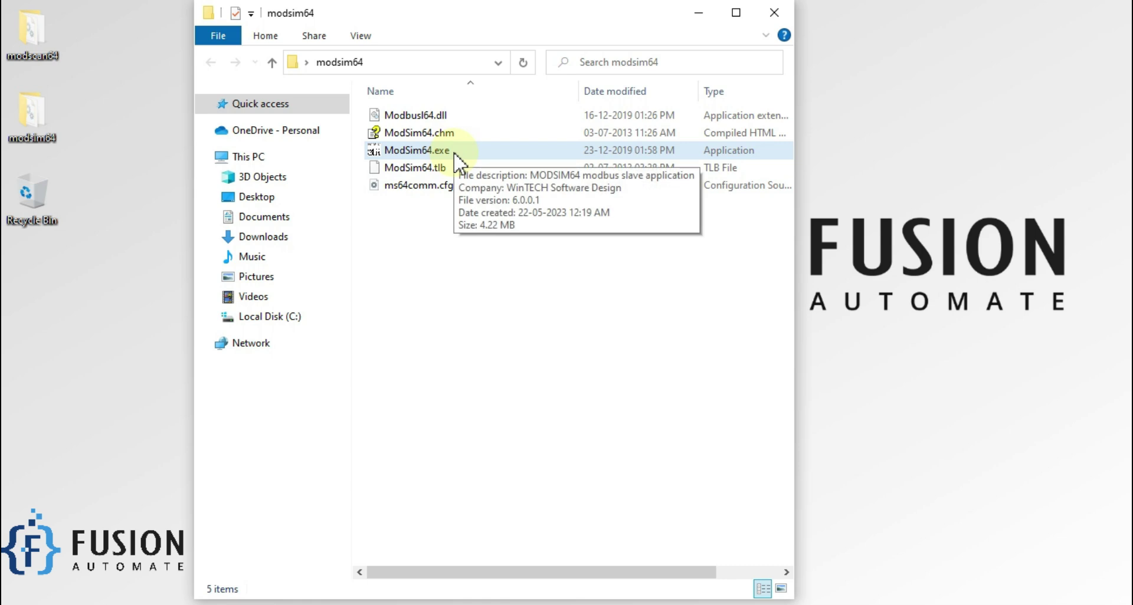
Launch ModSim64, dismiss the registration prompt, and create a new maximized ModSim1 register window.
{"action": "double_click", "coordinate": [422, 151]}
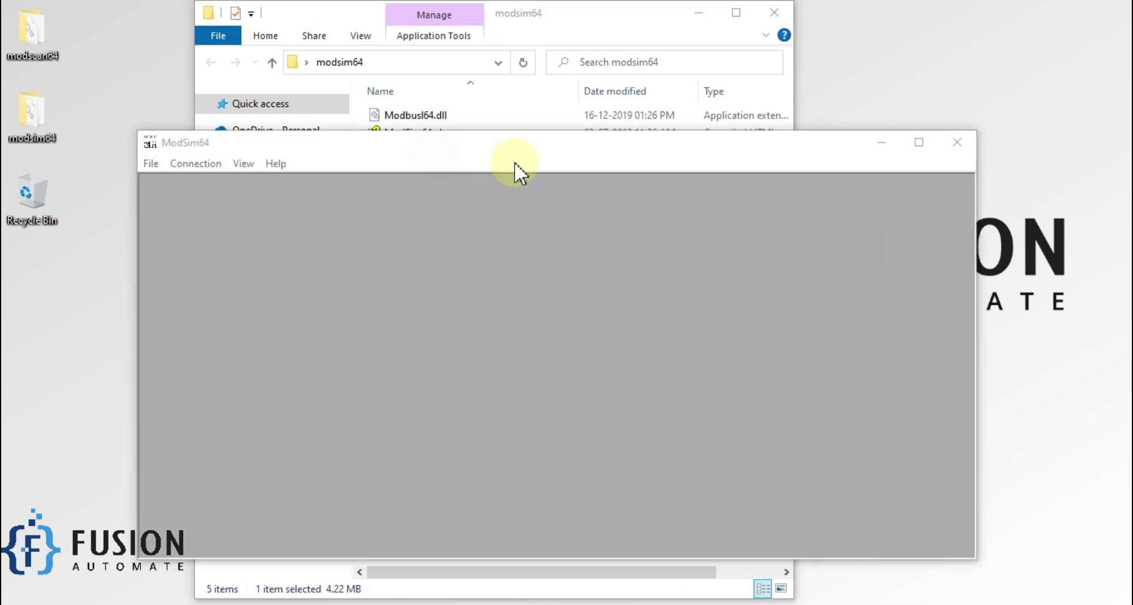
{"action": "left_click", "coordinate": [702, 17]}
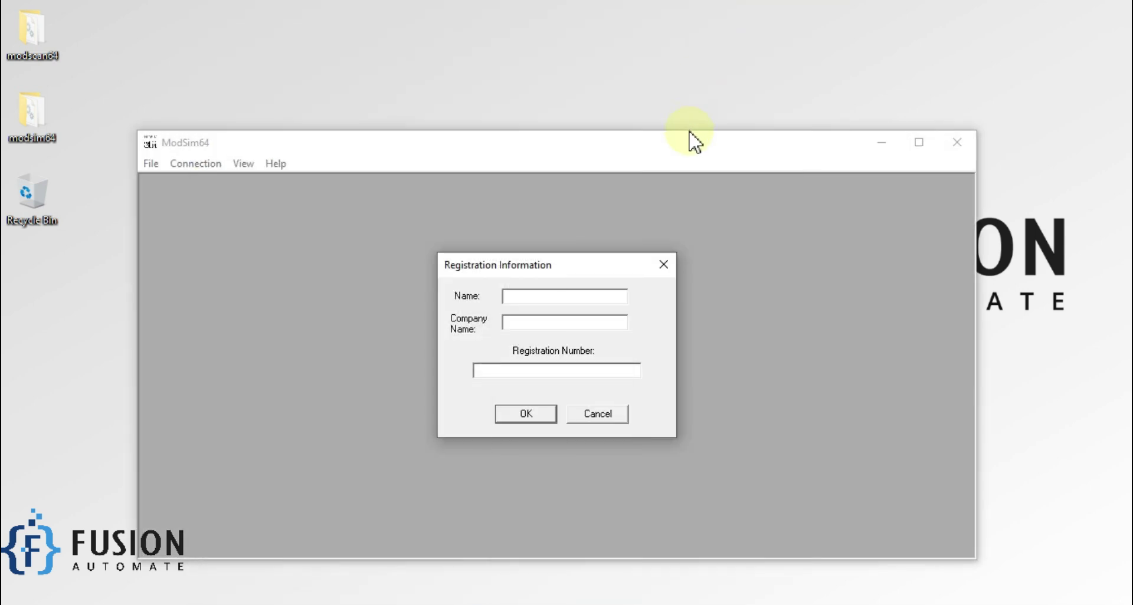
{"action": "key", "text": "Escape"}
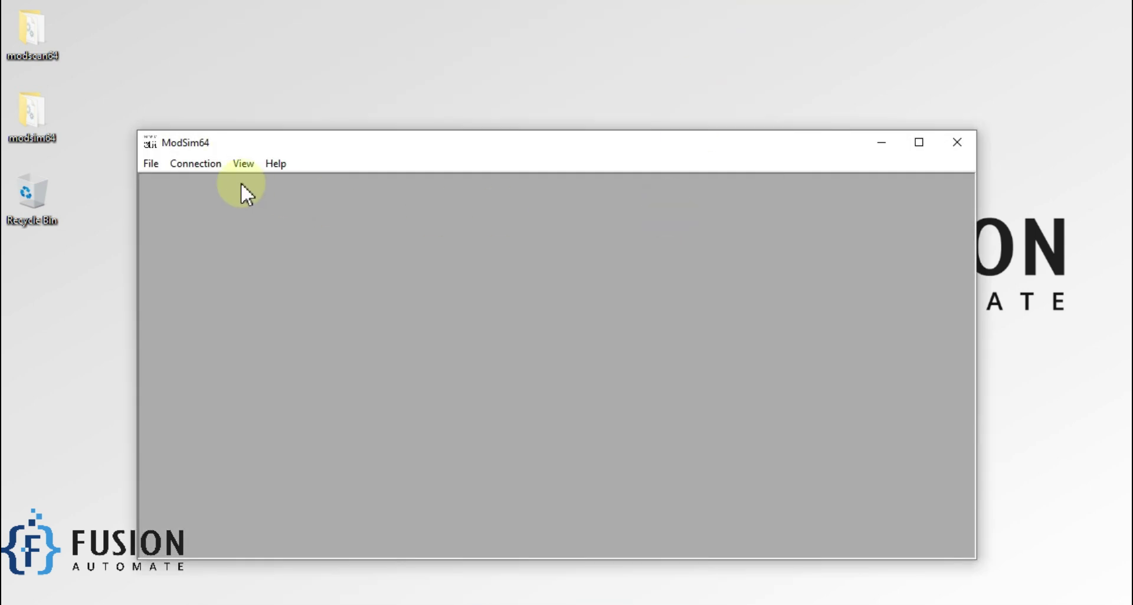
{"action": "left_click", "coordinate": [153, 165]}
{"action": "left_click", "coordinate": [171, 177]}
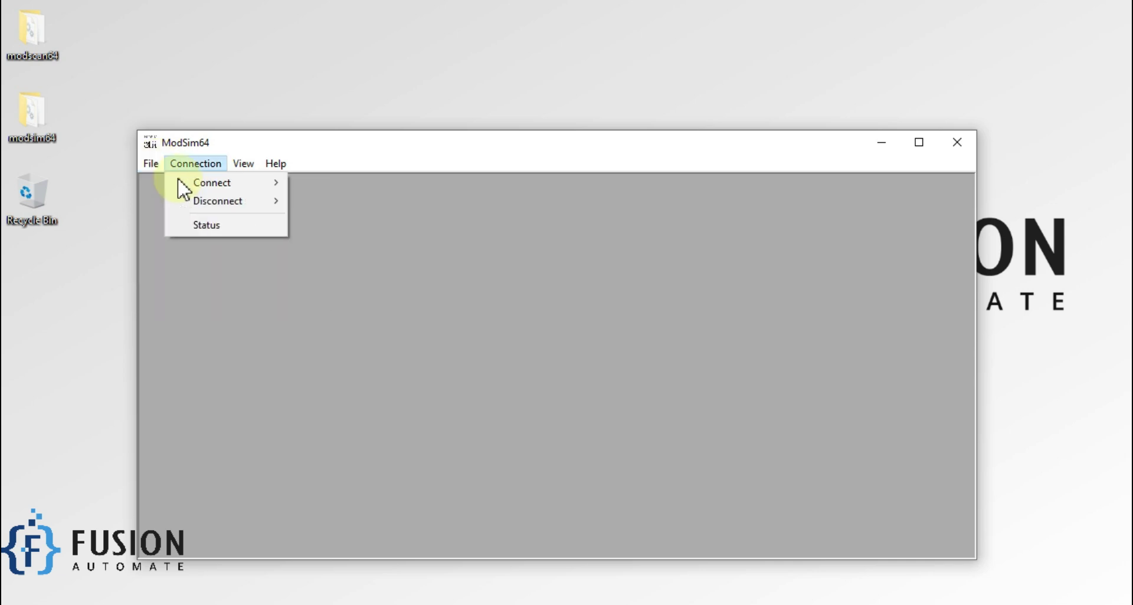
{"action": "left_click", "coordinate": [151, 165]}
{"action": "left_click", "coordinate": [157, 182]}
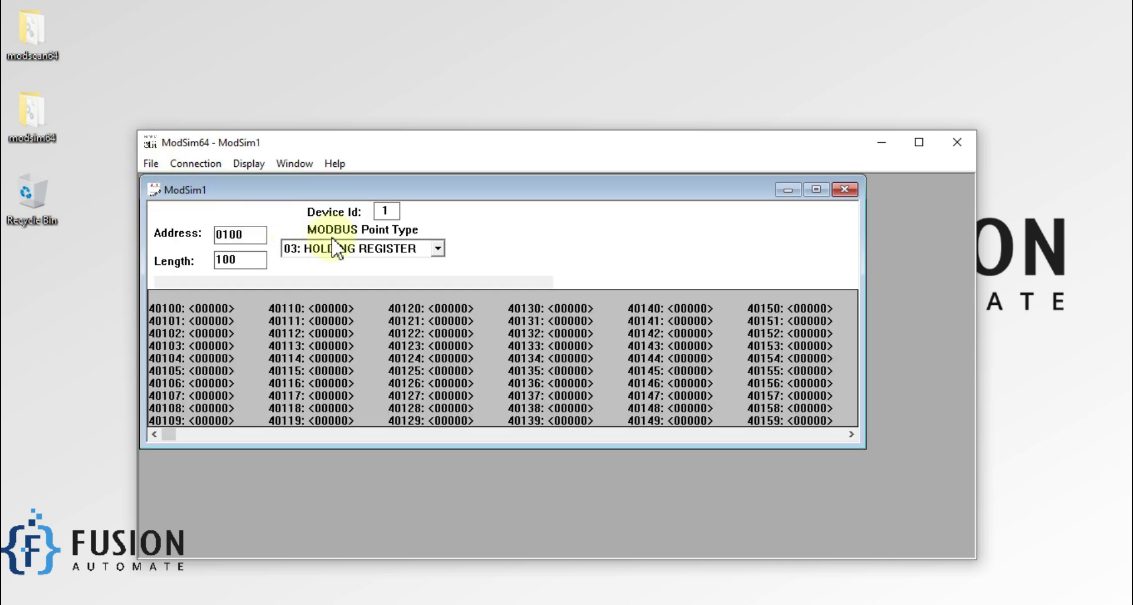
{"action": "double_click", "coordinate": [361, 190]}
{"action": "left_click", "coordinate": [238, 208]}
Set address 0001, length 10, point type 03: HOLDING REGISTER, and device id 1.
{"action": "left_click_drag", "start_coordinate": [238, 208], "coordinate": [208, 207]}
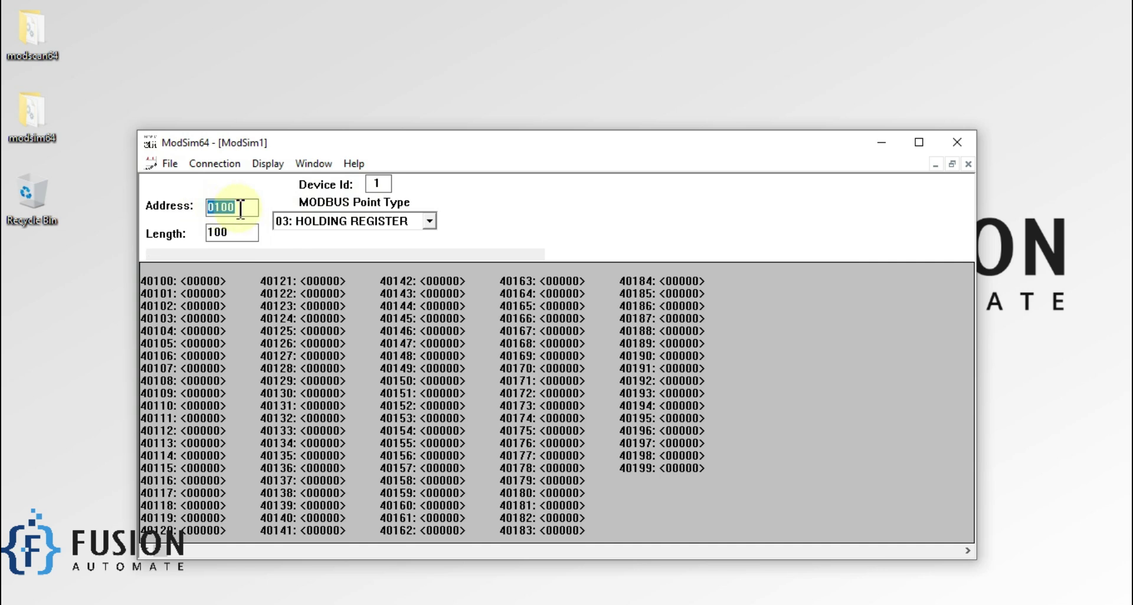
{"action": "type", "text": "1"}
{"action": "left_click", "coordinate": [247, 234]}
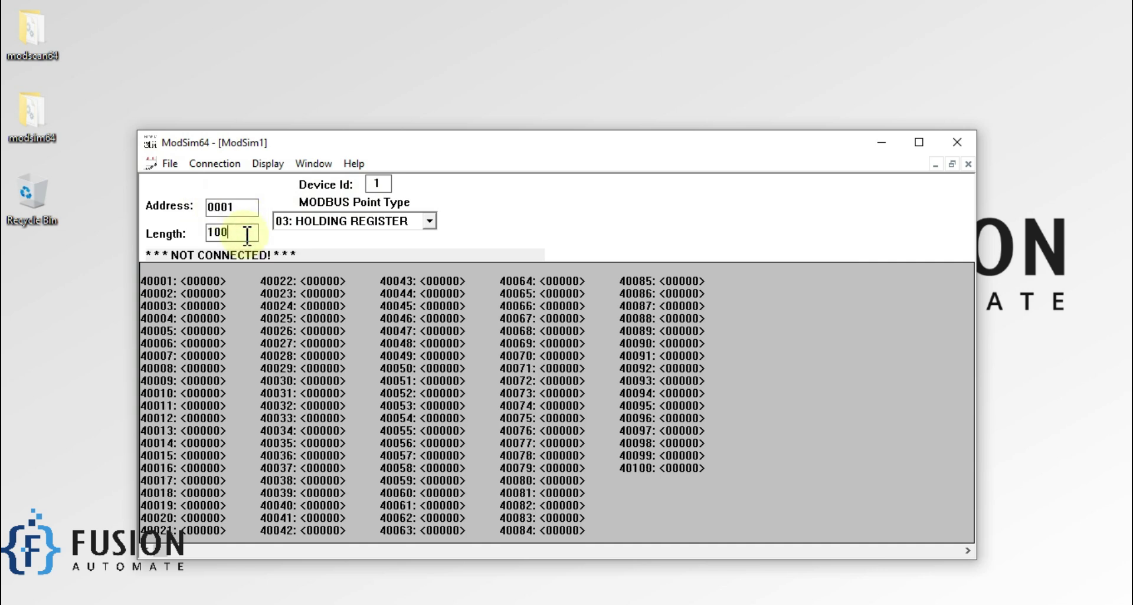
{"action": "key", "text": "BackSpace"}
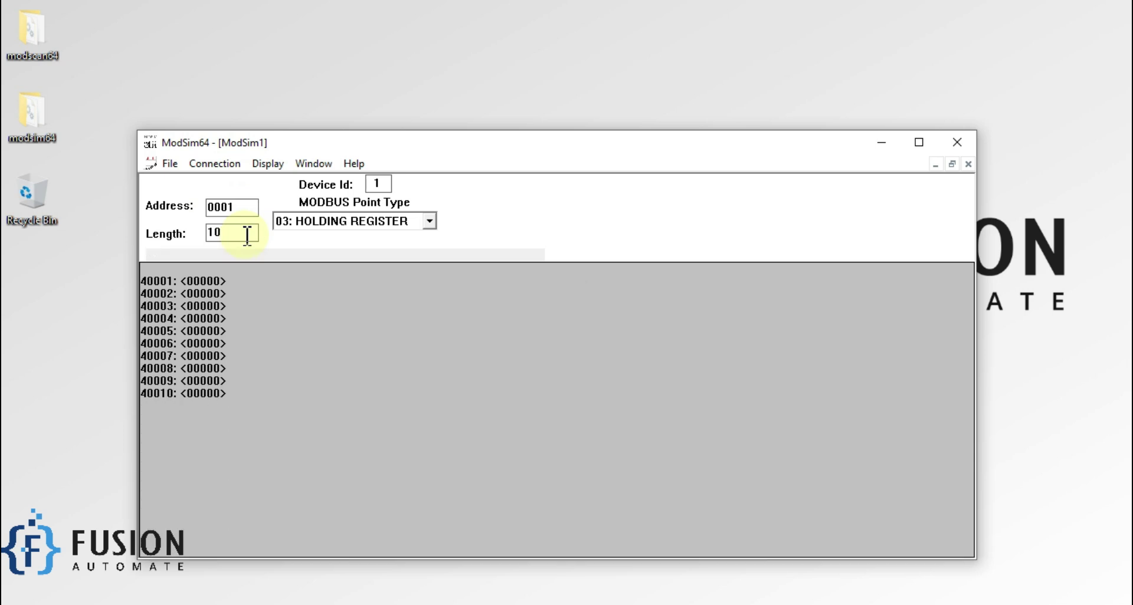
{"action": "left_click", "coordinate": [381, 223]}
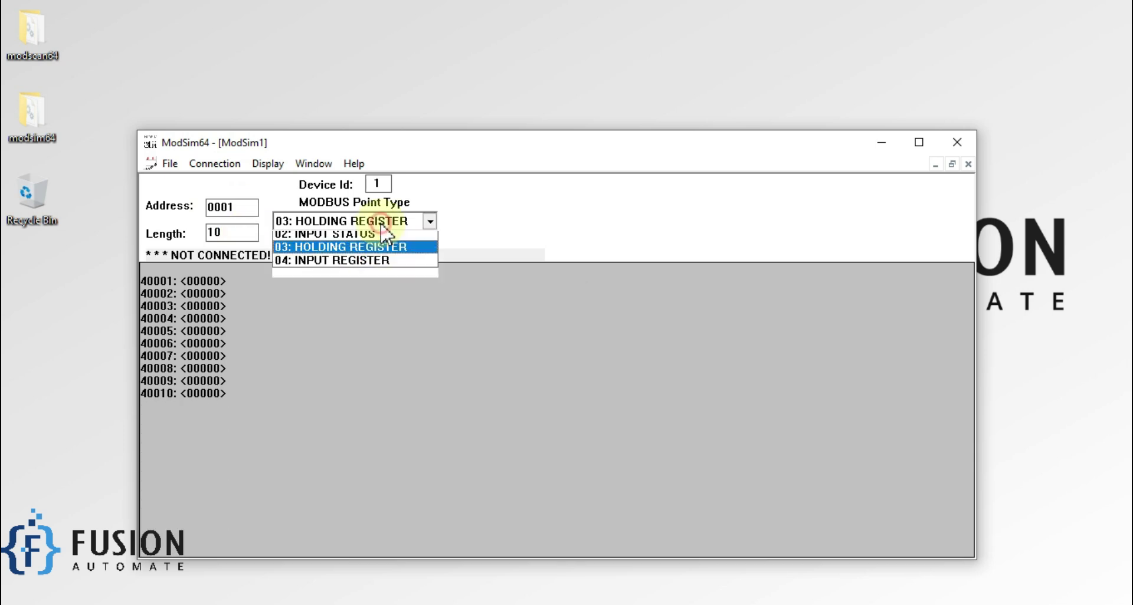
{"action": "left_click", "coordinate": [380, 223]}
{"action": "double_click", "coordinate": [380, 183]}
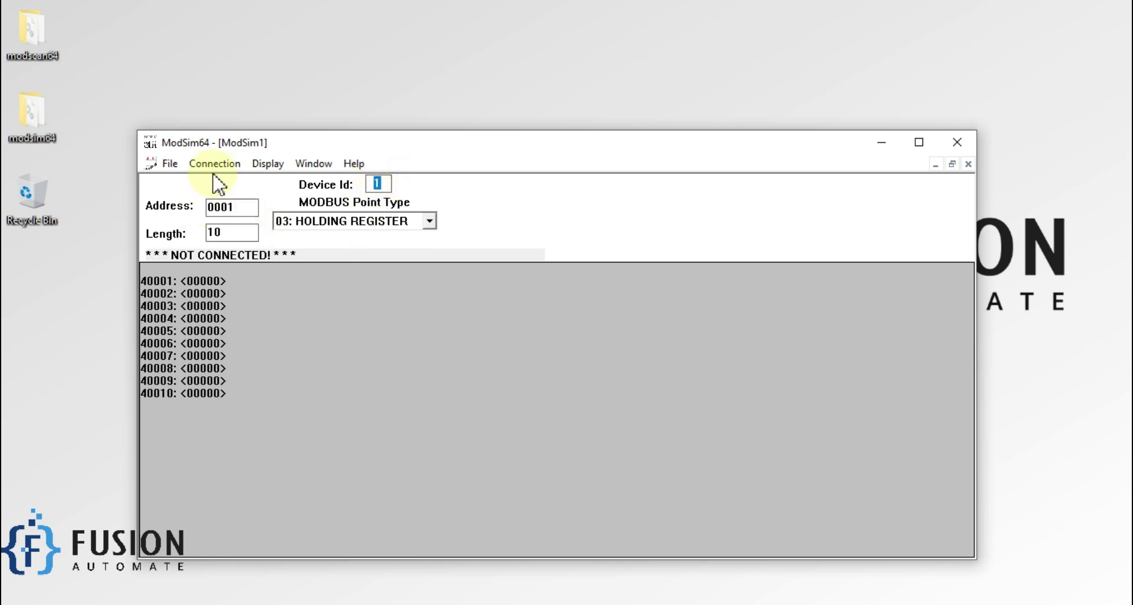
{"action": "left_click", "coordinate": [222, 168]}
Connect ModSim64 as a Modbus/TCP server on service port 502.
{"action": "mouse_move", "coordinate": [226, 187]}
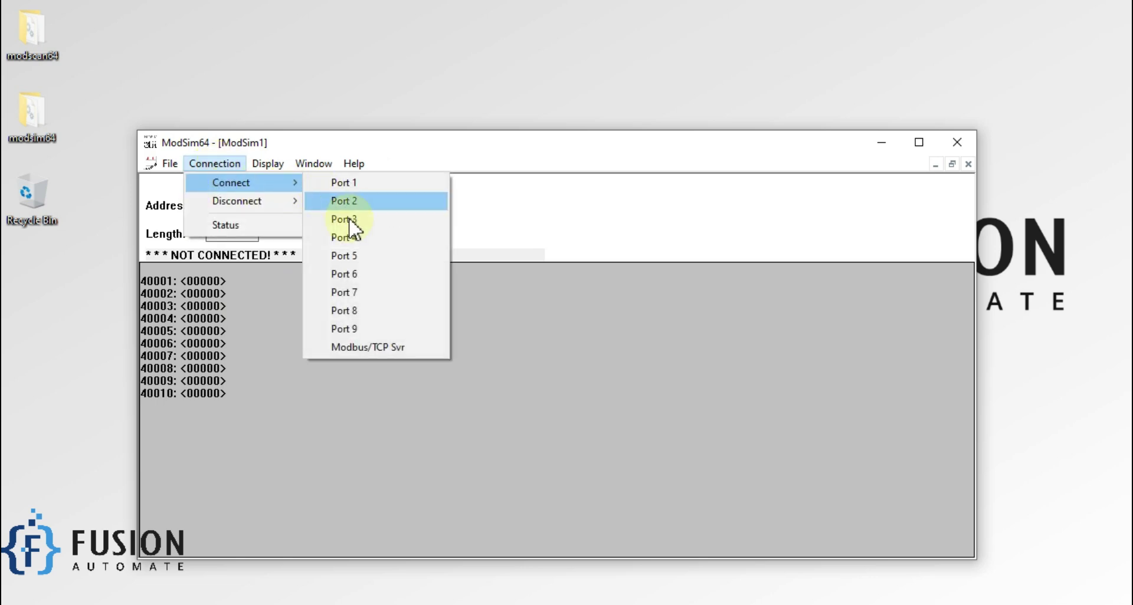
{"action": "left_click", "coordinate": [419, 348]}
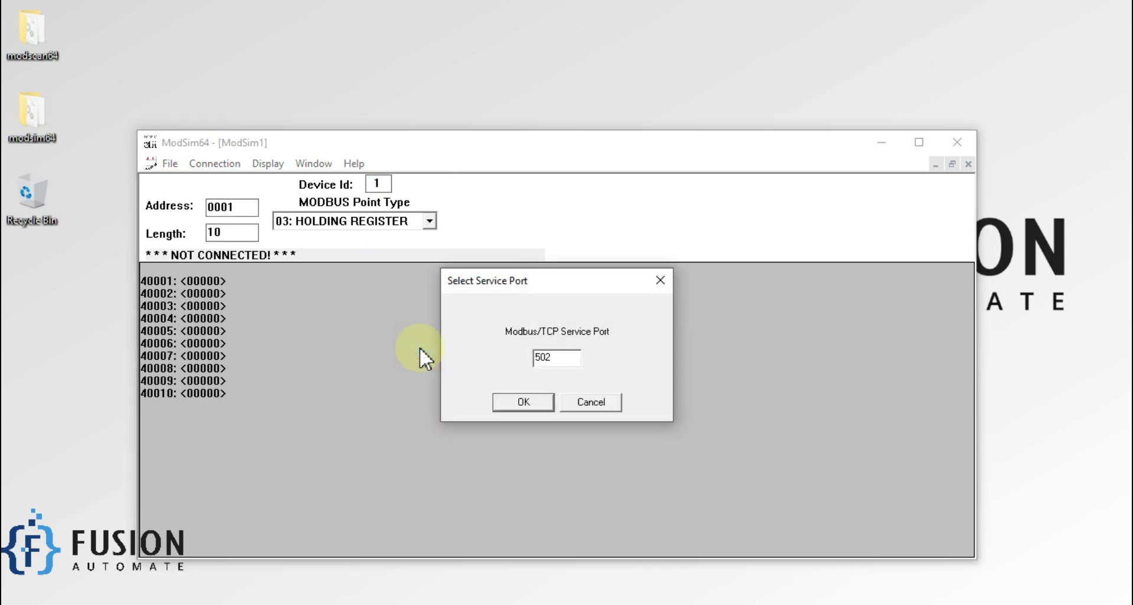
{"action": "double_click", "coordinate": [561, 361]}
{"action": "left_click", "coordinate": [533, 405]}
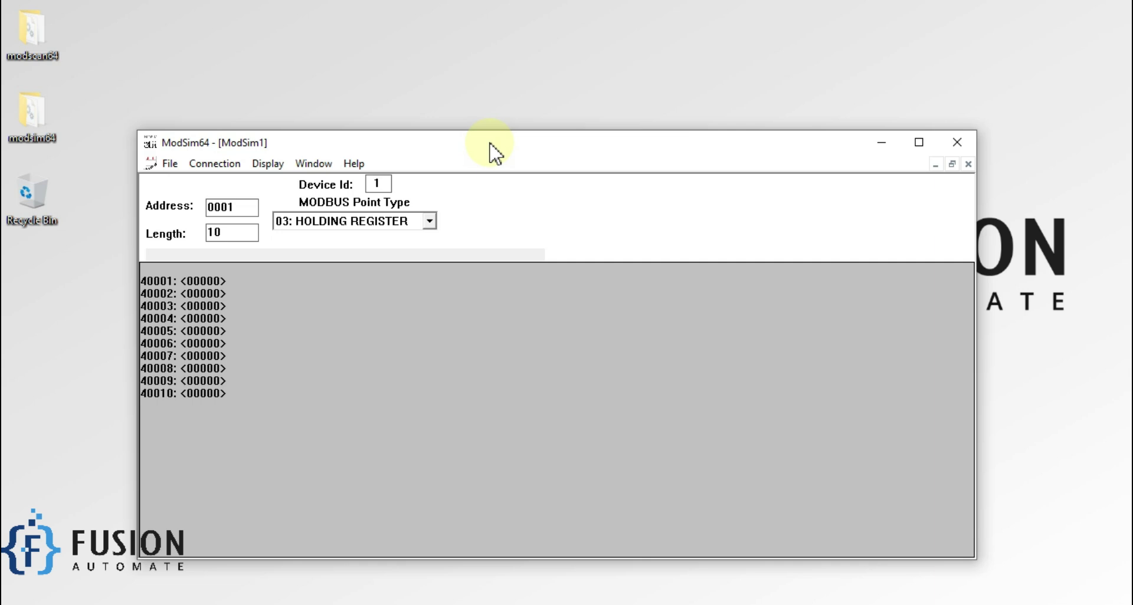
{"action": "left_click", "coordinate": [169, 164]}
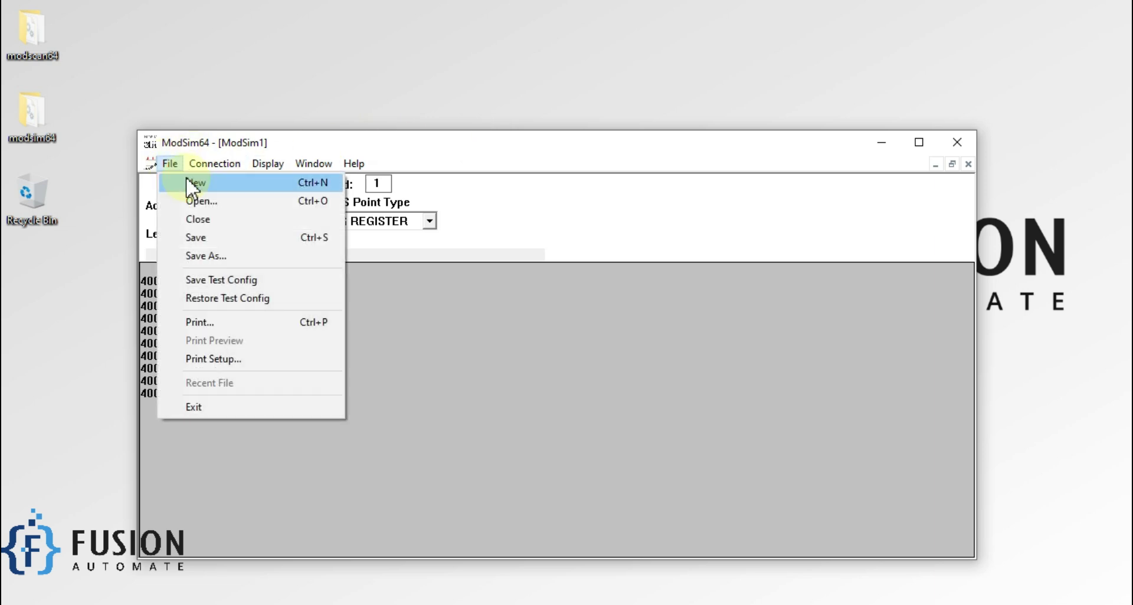
{"action": "left_click", "coordinate": [264, 177]}
{"action": "left_click", "coordinate": [216, 165]}
{"action": "mouse_move", "coordinate": [223, 183]}
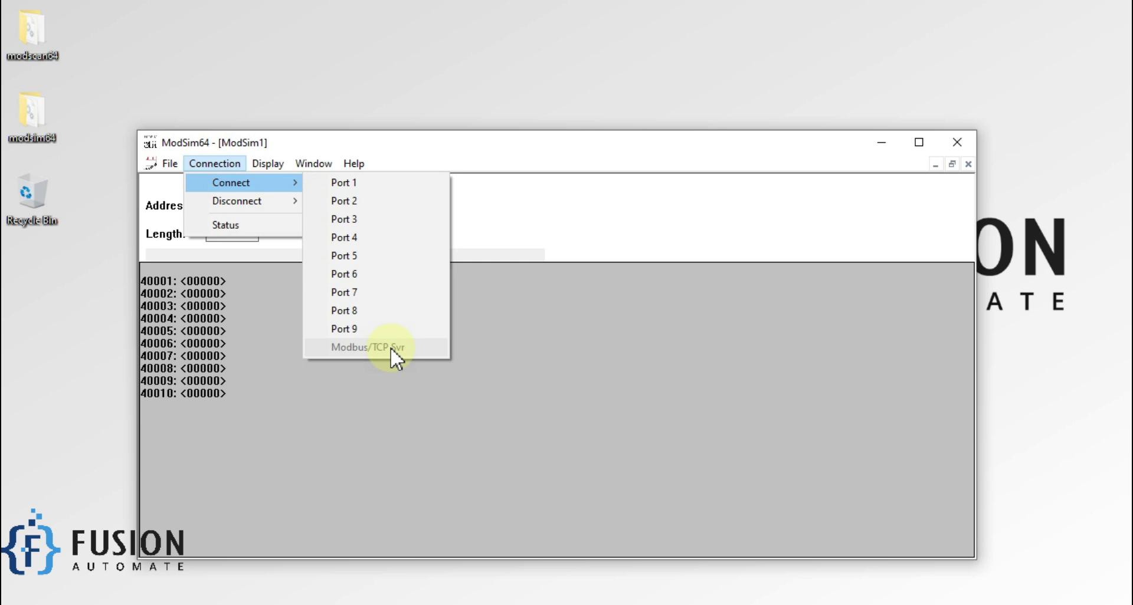
{"action": "left_click", "coordinate": [583, 353]}
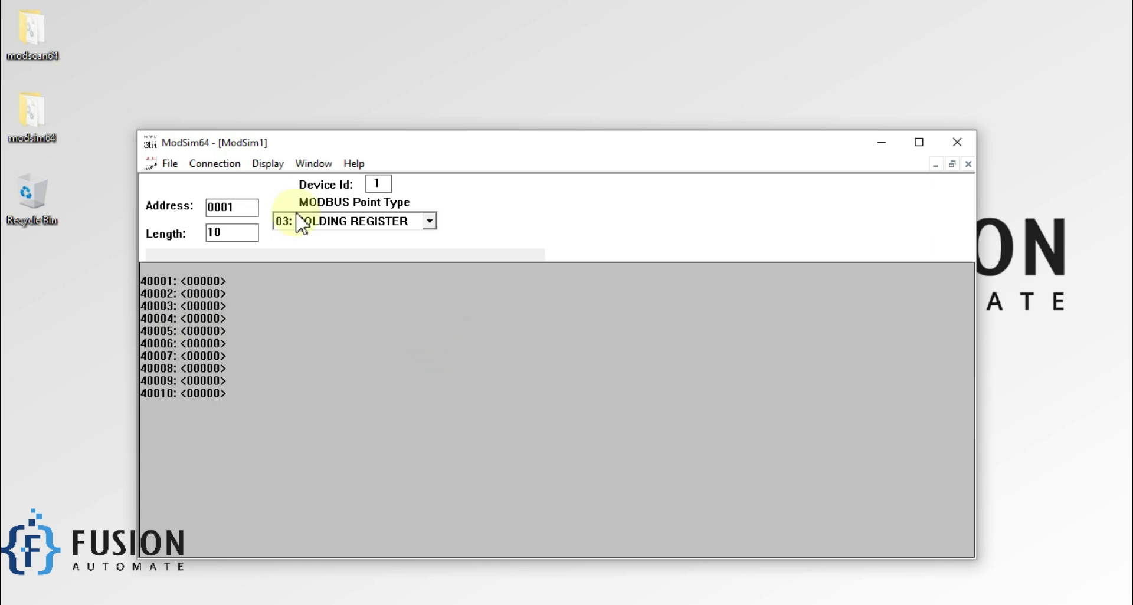
{"action": "left_click", "coordinate": [42, 37]}
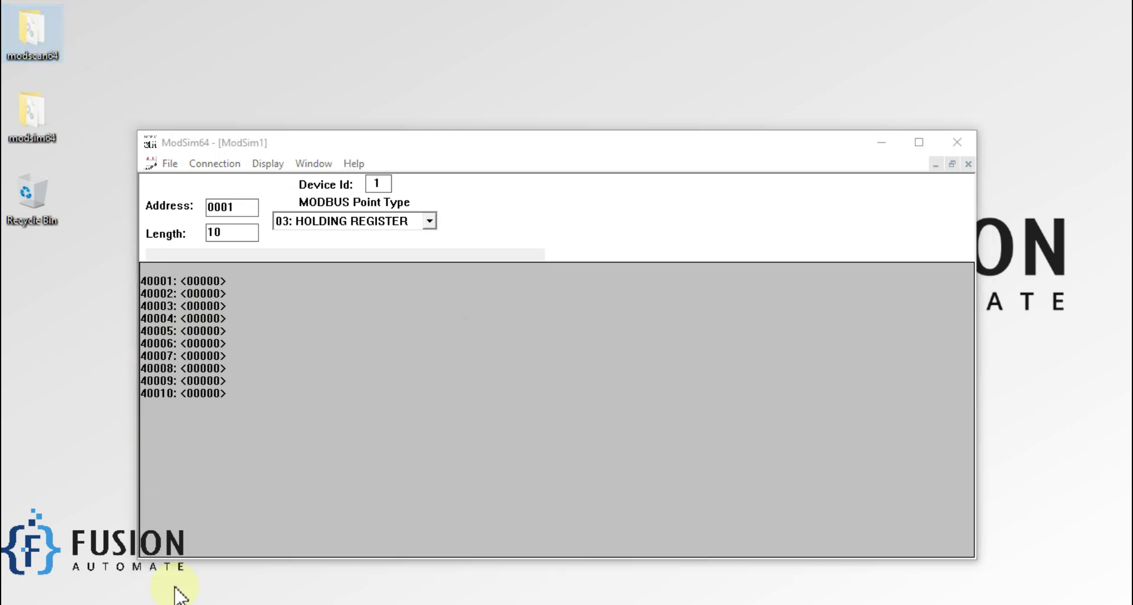
Launch ModScan64.exe, dismiss registration, and snap it right with ModSim64 on the left.
{"action": "mouse_move", "coordinate": [233, 587]}
{"action": "left_click", "coordinate": [264, 555]}
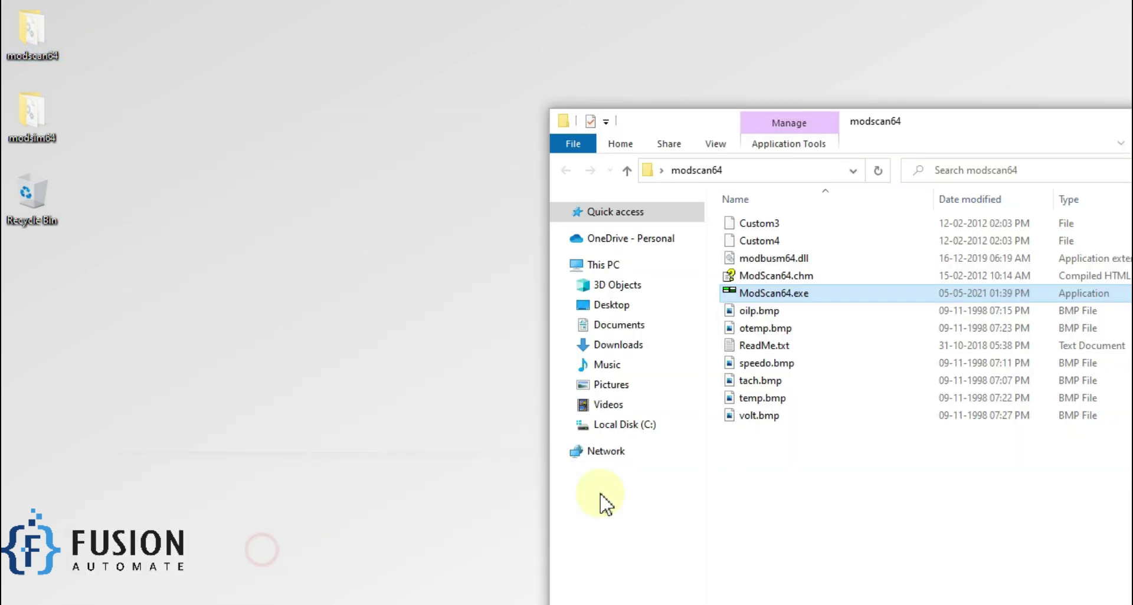
{"action": "double_click", "coordinate": [807, 293]}
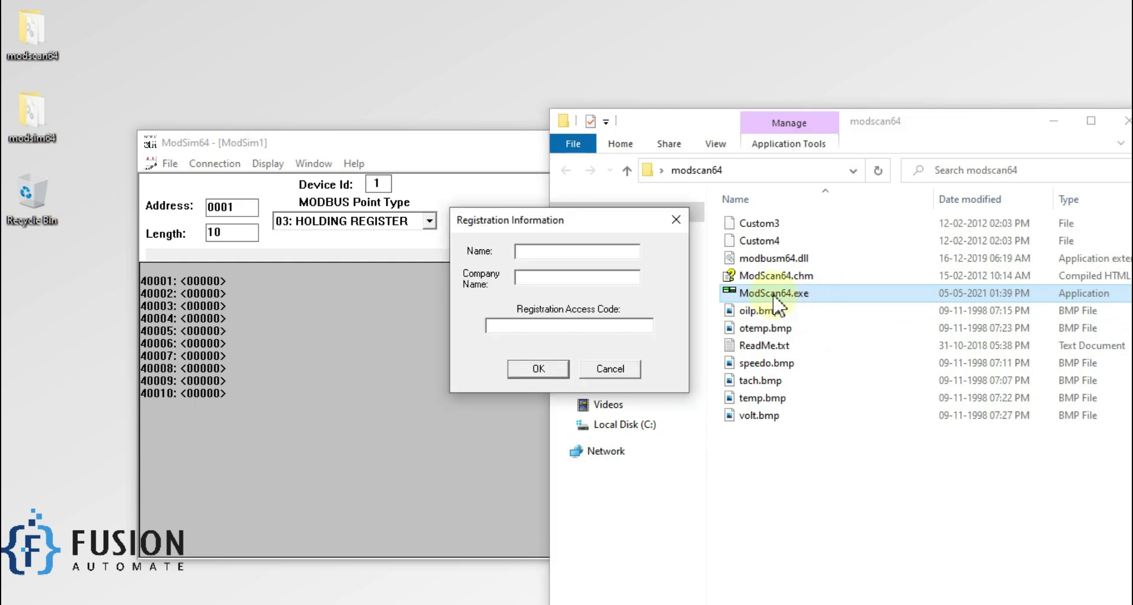
{"action": "key", "text": "Return"}
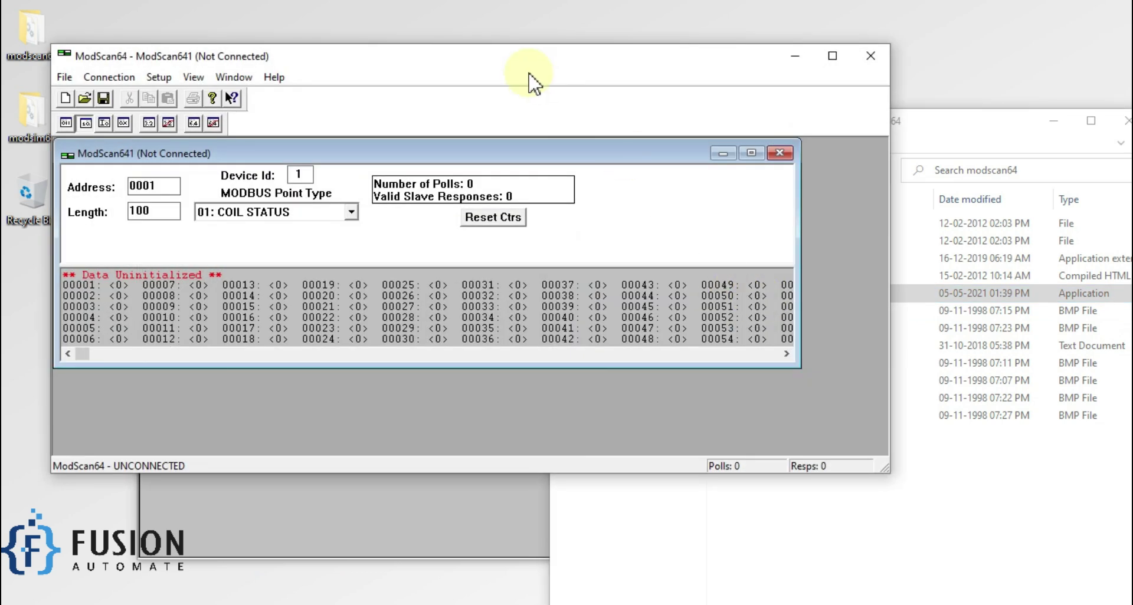
{"action": "left_click", "coordinate": [952, 141]}
{"action": "left_click", "coordinate": [1054, 120]}
{"action": "left_click_drag", "start_coordinate": [498, 68], "coordinate": [986, 270]}
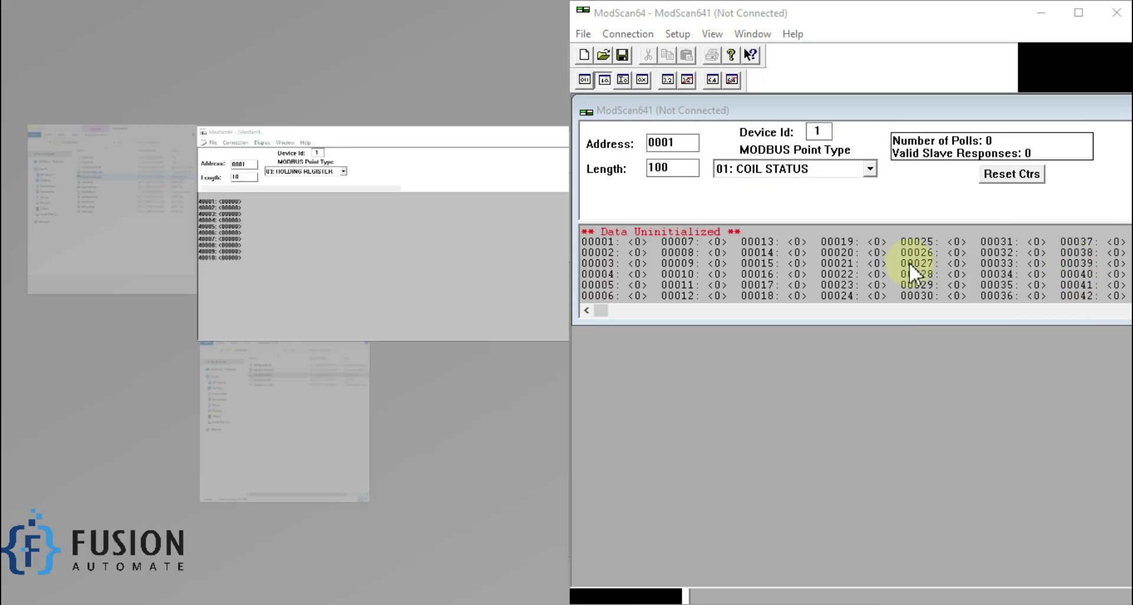
{"action": "left_click", "coordinate": [413, 257]}
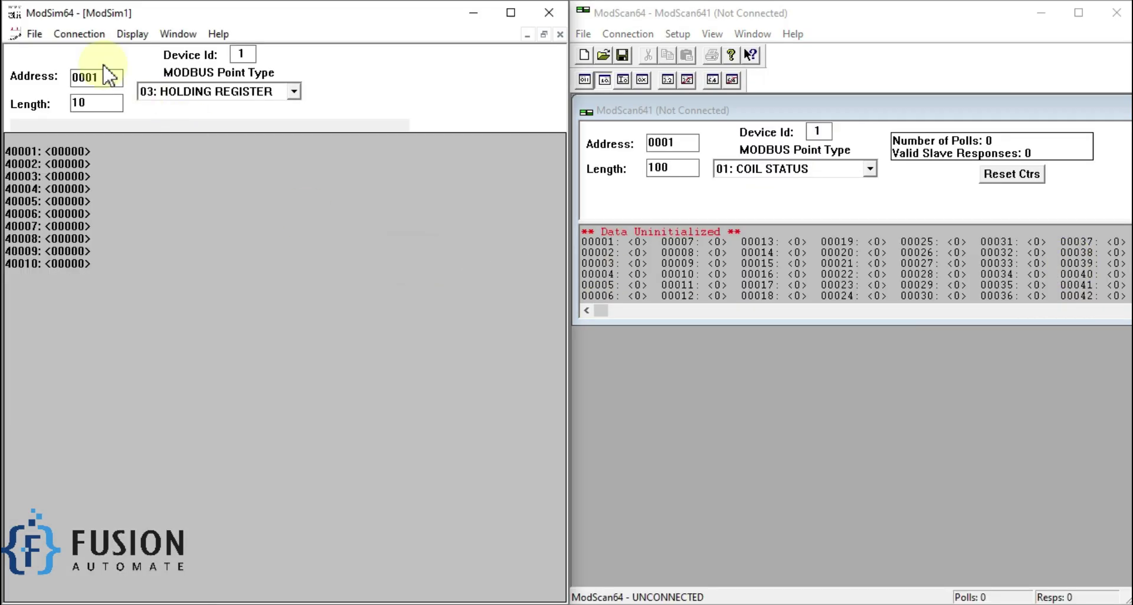
Configure ModScan641 to scan 10 points of type 03: HOLDING REGISTER from address 0001.
{"action": "double_click", "coordinate": [779, 112]}
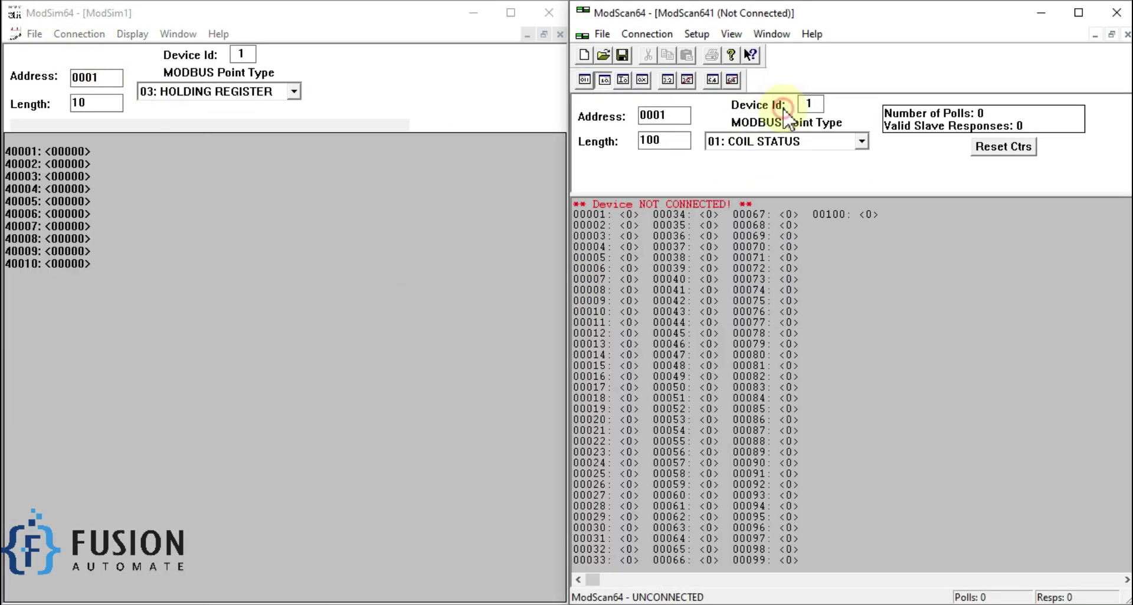
{"action": "left_click", "coordinate": [679, 140]}
{"action": "key", "text": "BackSpace"}
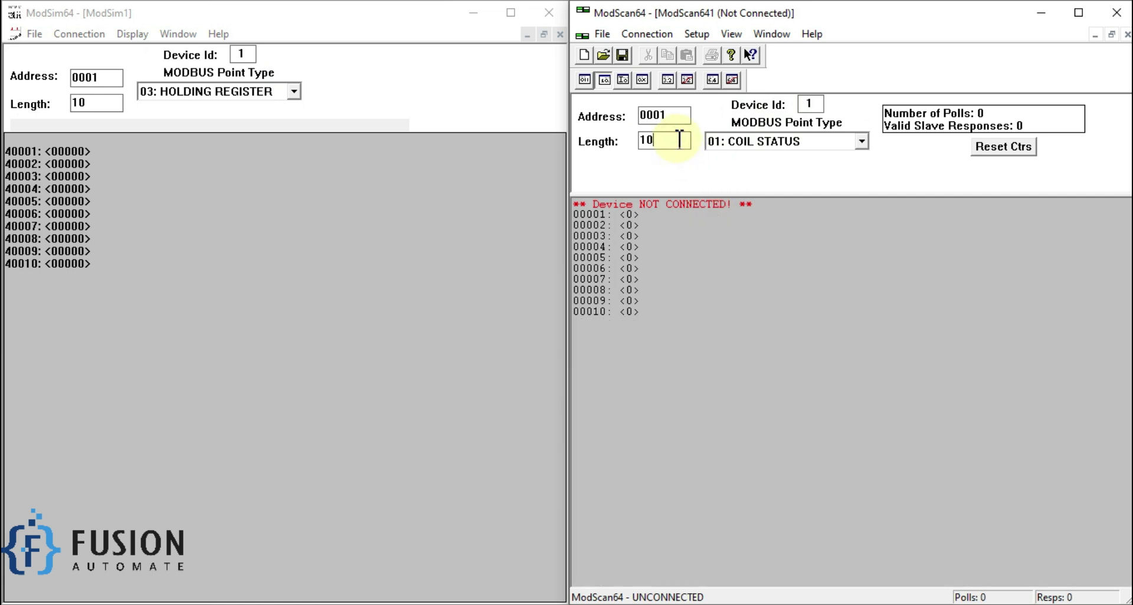
{"action": "left_click", "coordinate": [760, 142]}
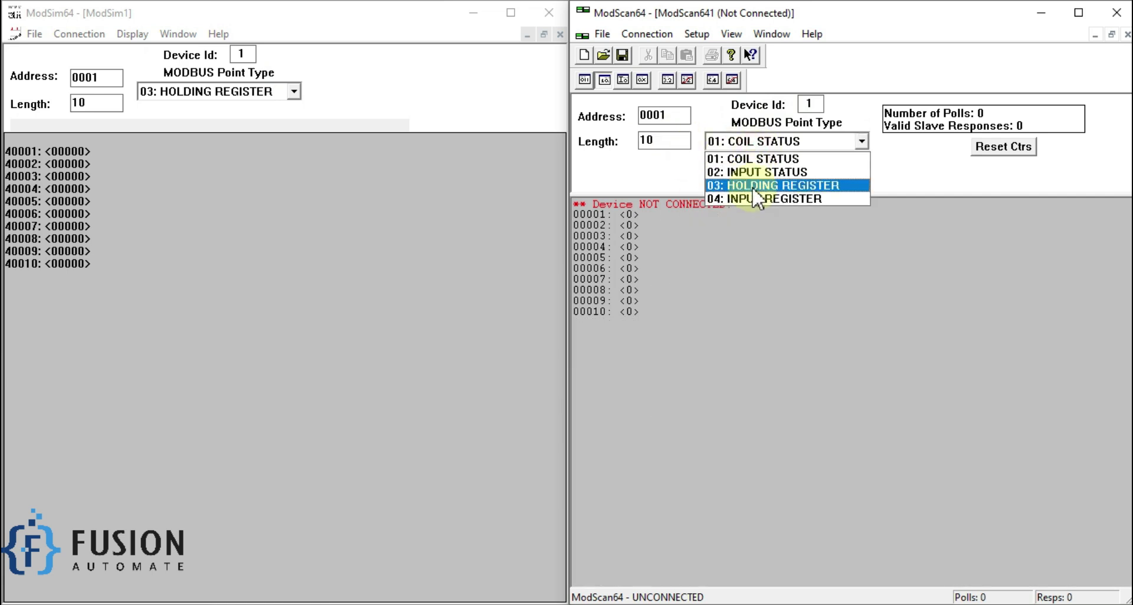
{"action": "left_click", "coordinate": [753, 186]}
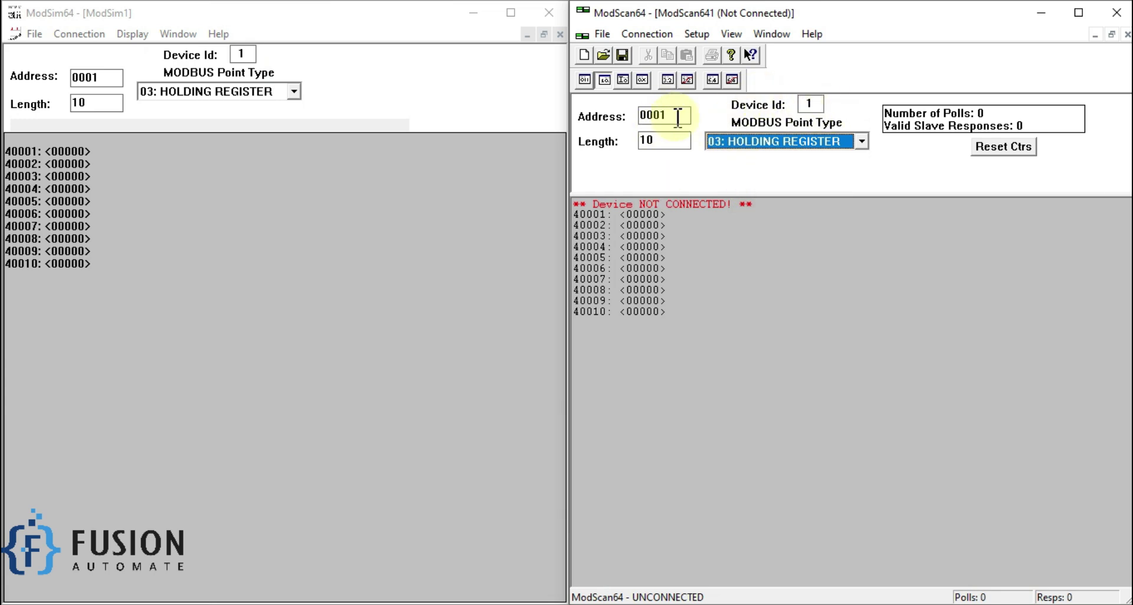
{"action": "left_click", "coordinate": [647, 34]}
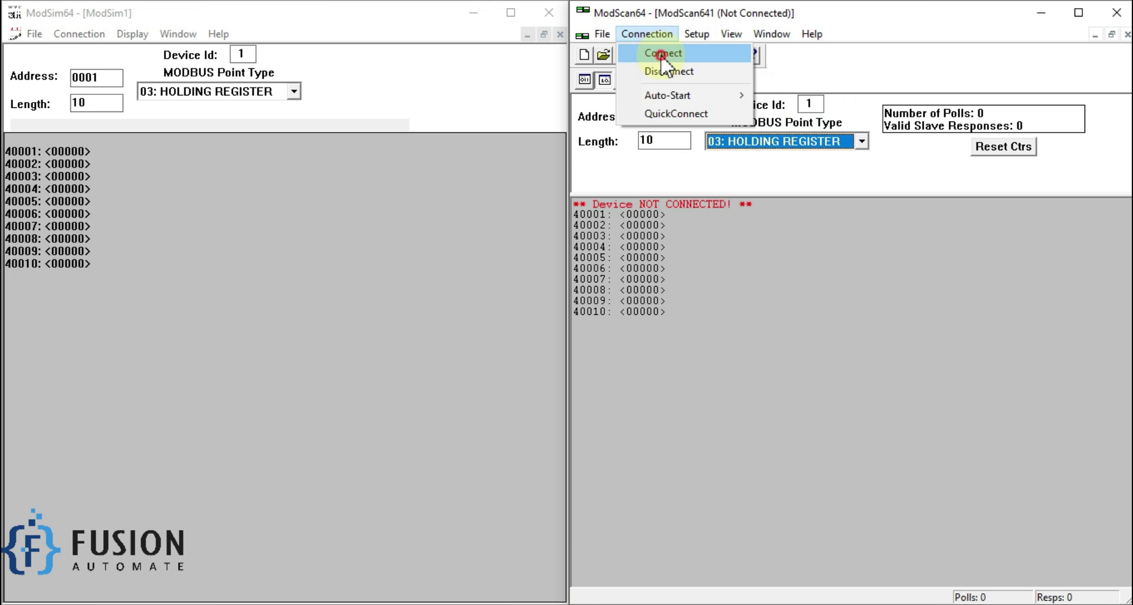
Connect ModScan64 to the remote Modbus/TCP server 127.0.0.1 on port 502 and dismiss the reminder.
{"action": "left_click", "coordinate": [662, 59]}
{"action": "double_click", "coordinate": [883, 188]}
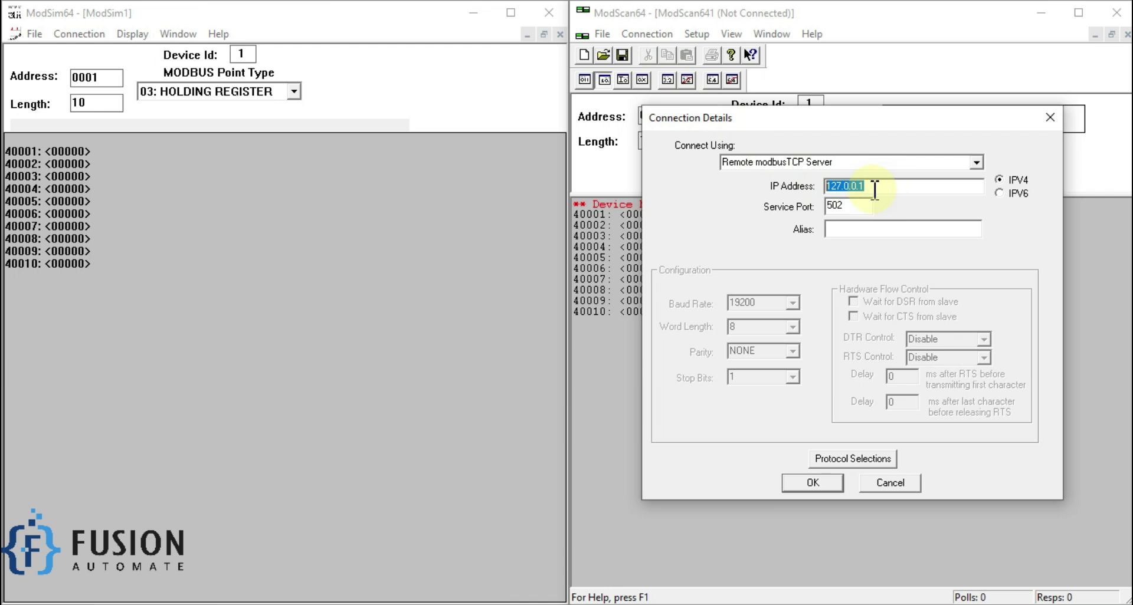
{"action": "left_click", "coordinate": [339, 225]}
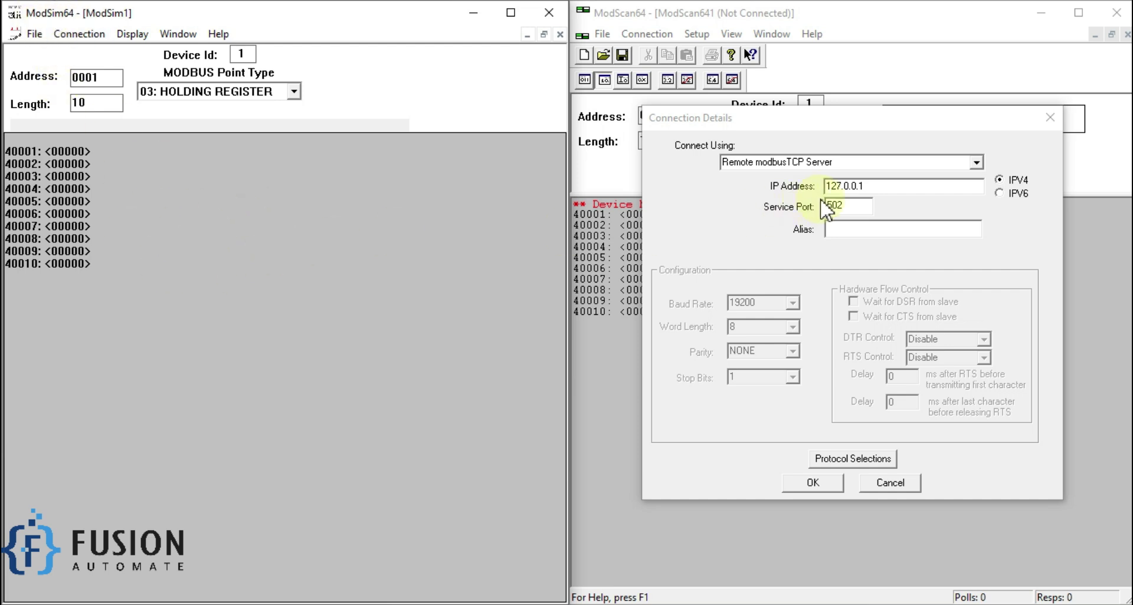
{"action": "double_click", "coordinate": [873, 188]}
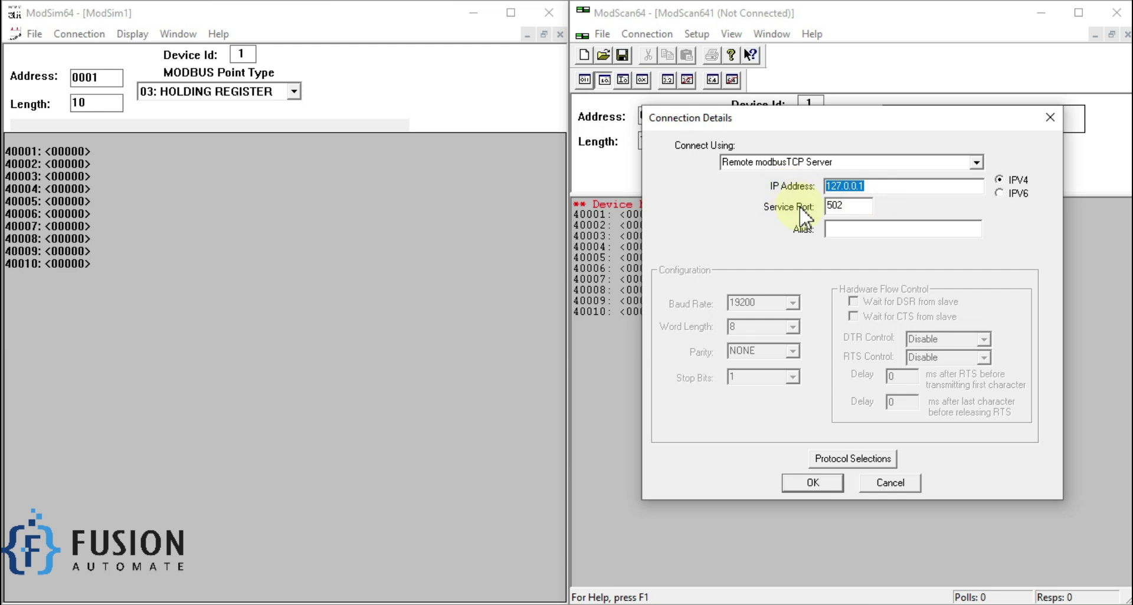
{"action": "double_click", "coordinate": [851, 206]}
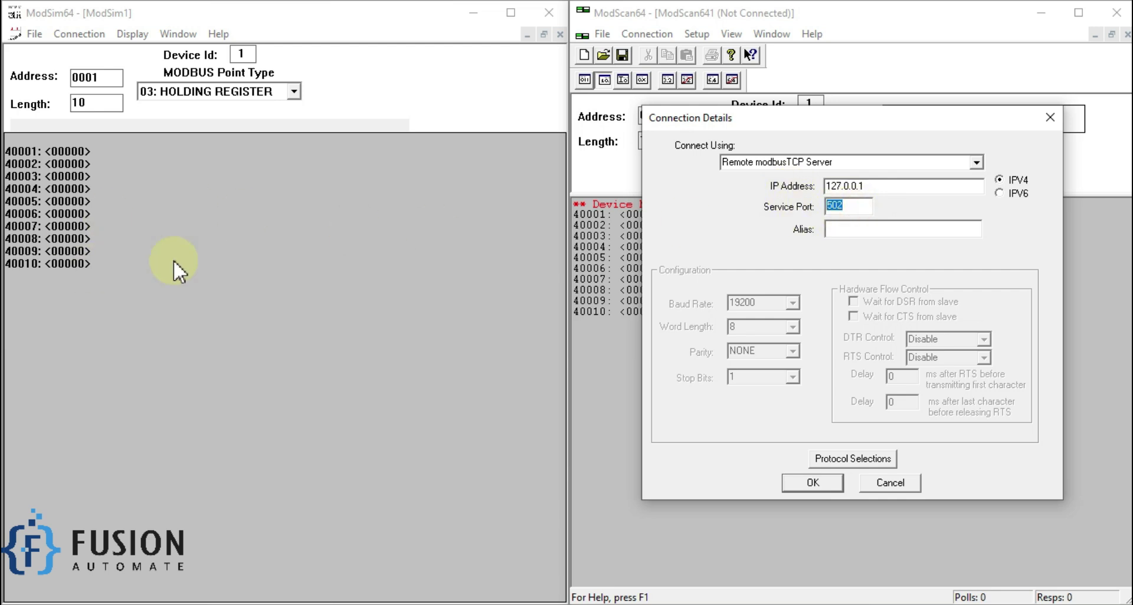
{"action": "left_click", "coordinate": [248, 214]}
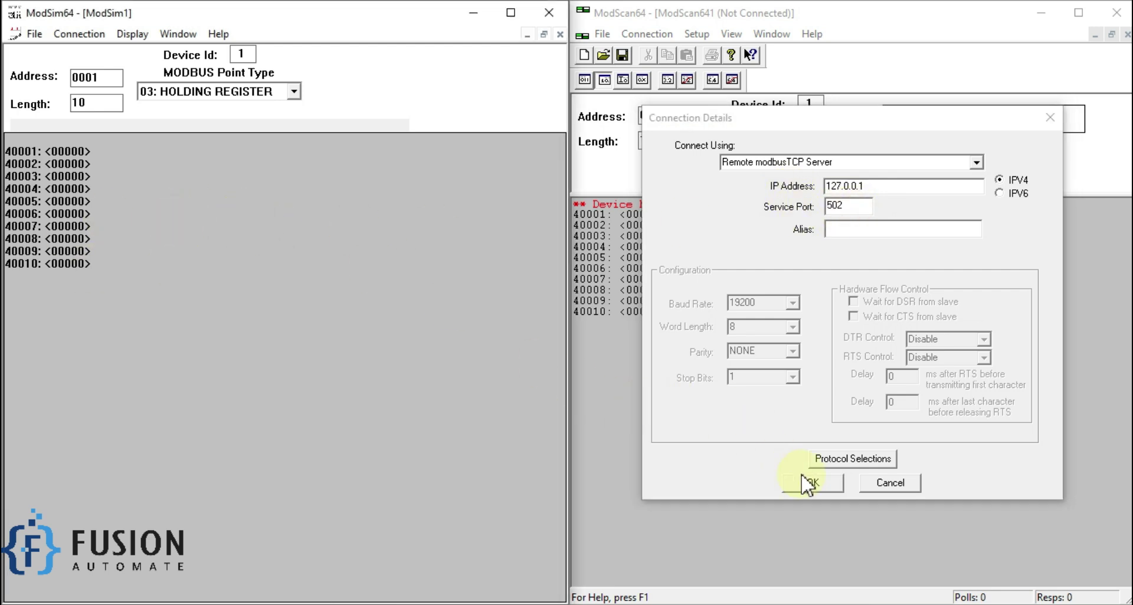
{"action": "left_click", "coordinate": [813, 483]}
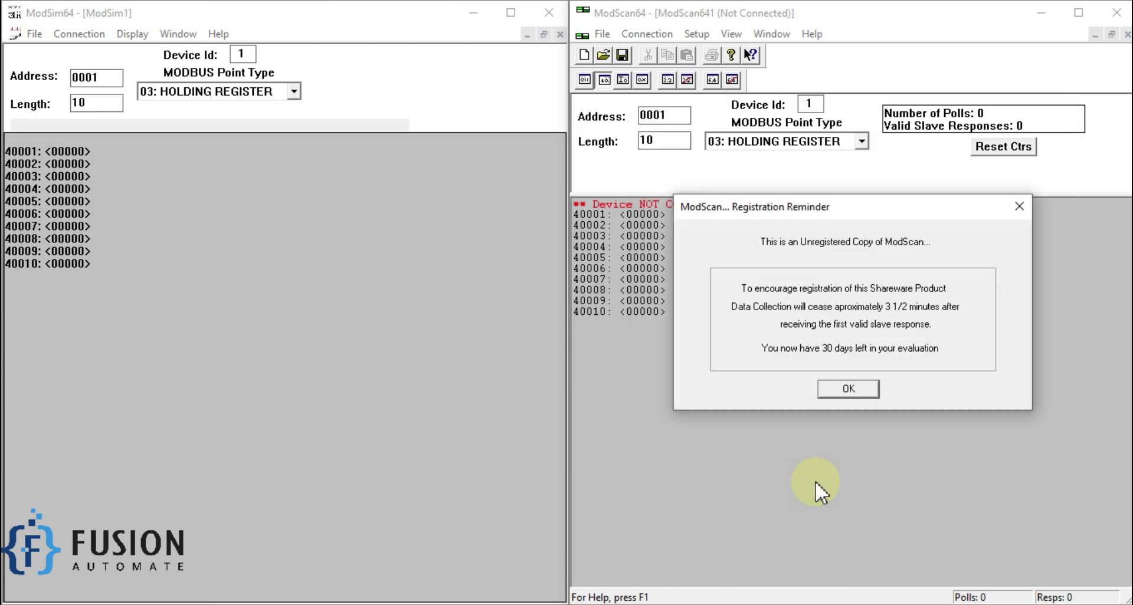
{"action": "left_click", "coordinate": [839, 389]}
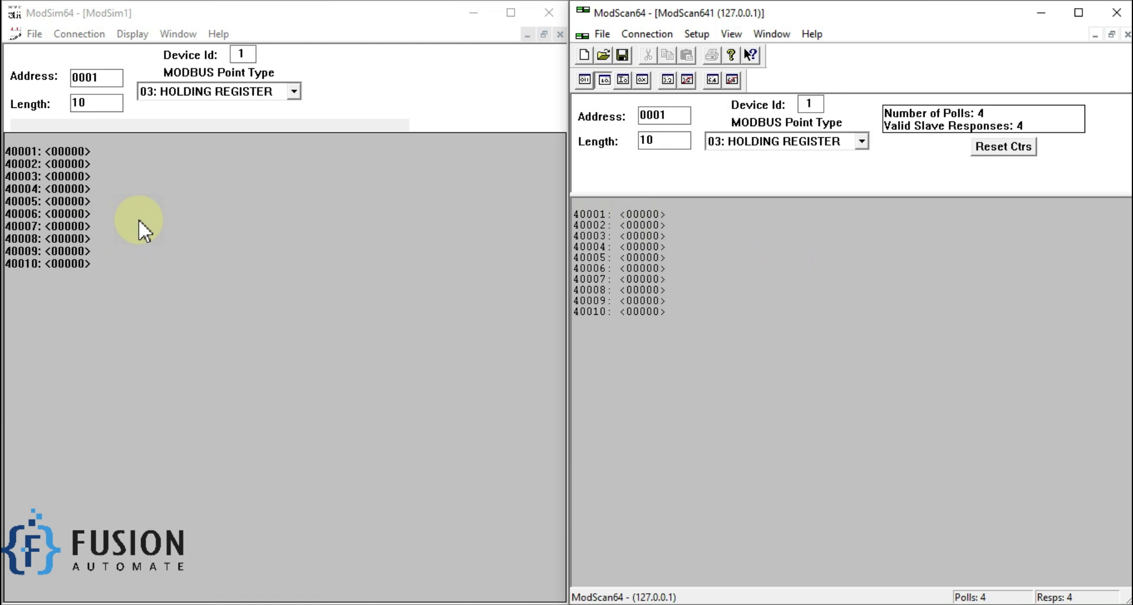
Write the value 23 into ModSim64 holding register 40001.
{"action": "double_click", "coordinate": [71, 152]}
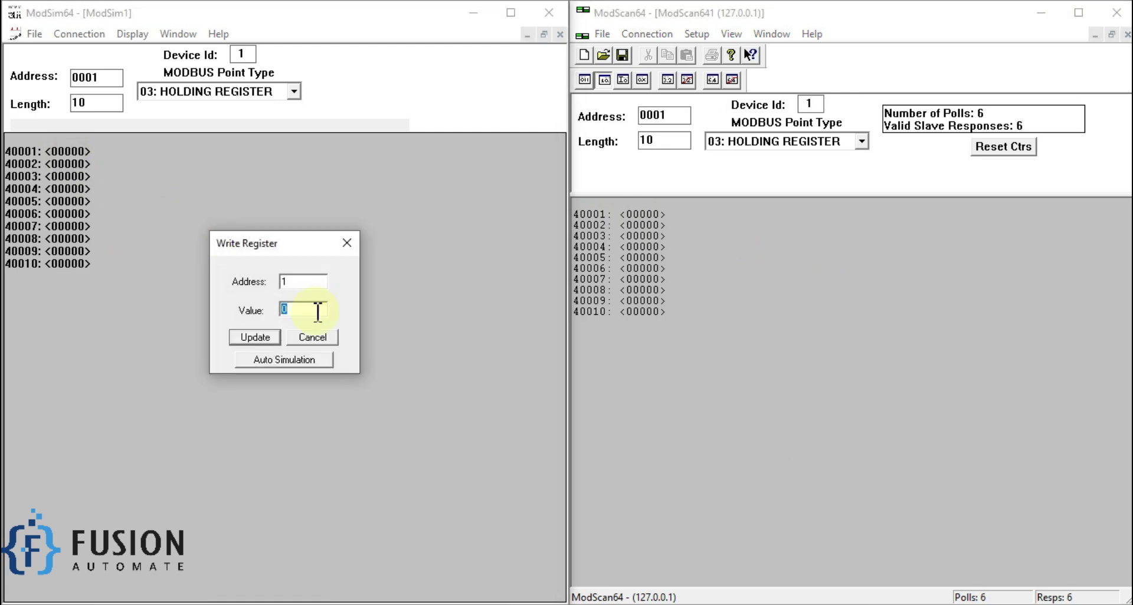
{"action": "type", "text": "23"}
{"action": "left_click", "coordinate": [255, 336]}
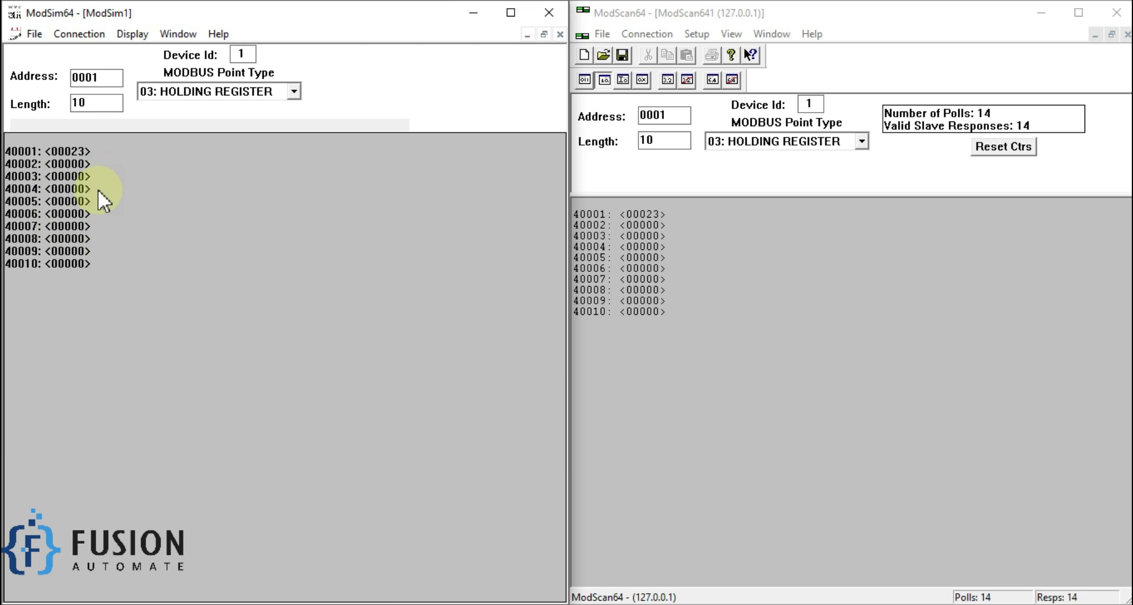
Enable Random auto-simulation on register 40005 with a 2-second interval and limits 0–32767.
{"action": "double_click", "coordinate": [67, 200]}
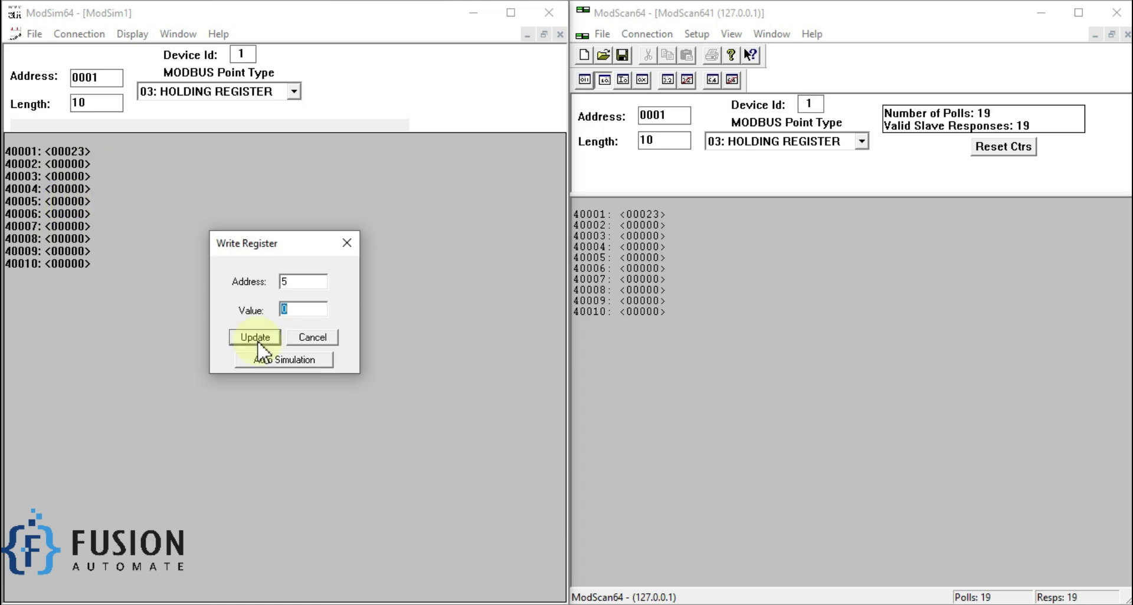
{"action": "left_click", "coordinate": [283, 359]}
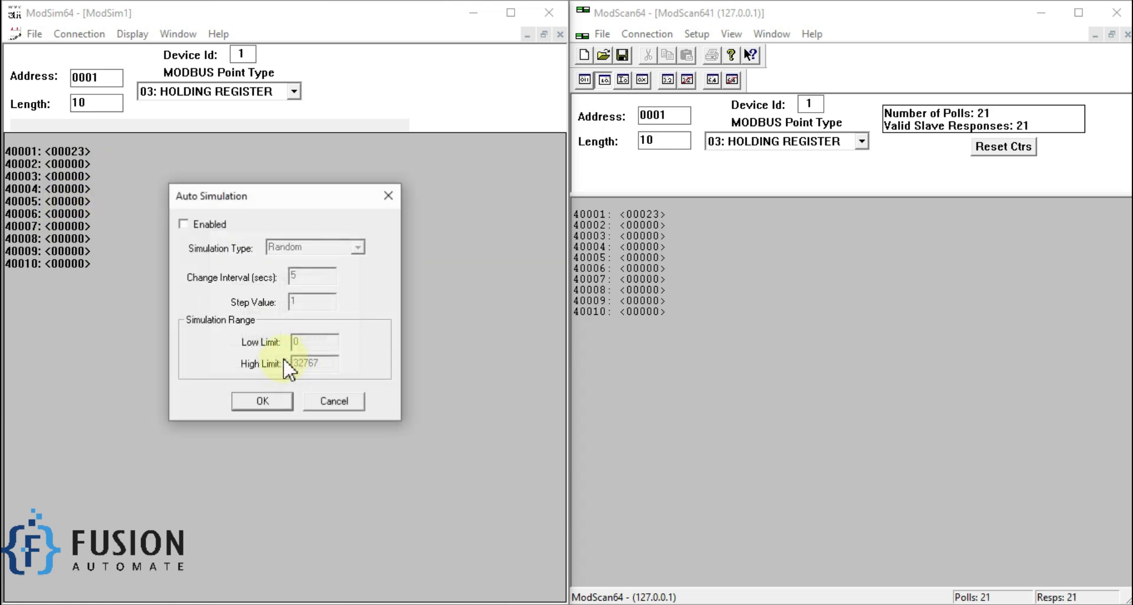
{"action": "left_click", "coordinate": [196, 226]}
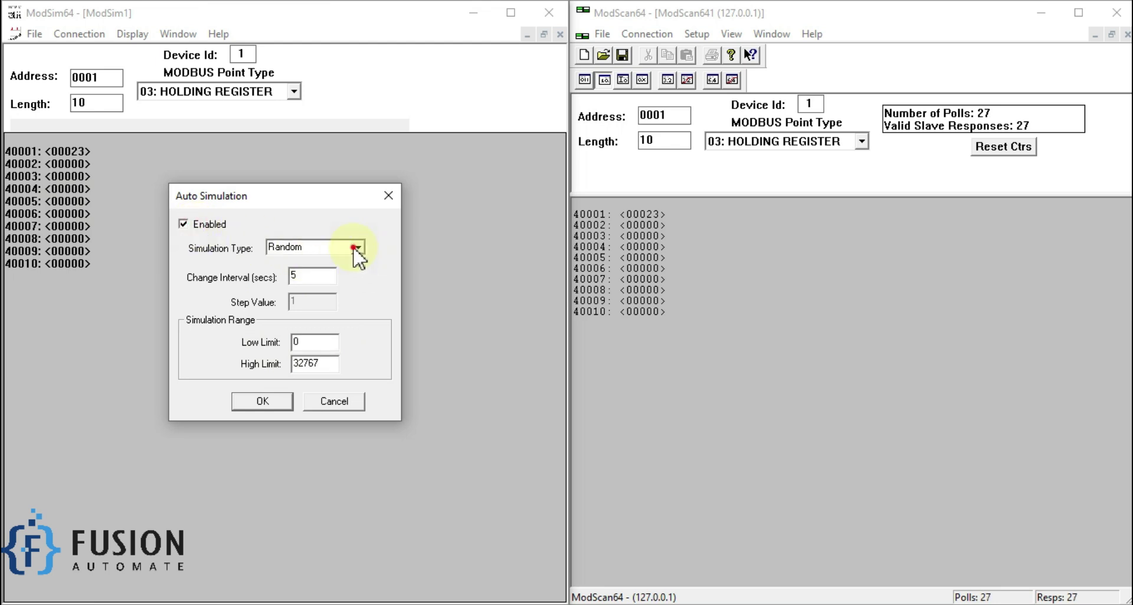
{"action": "left_click", "coordinate": [356, 247]}
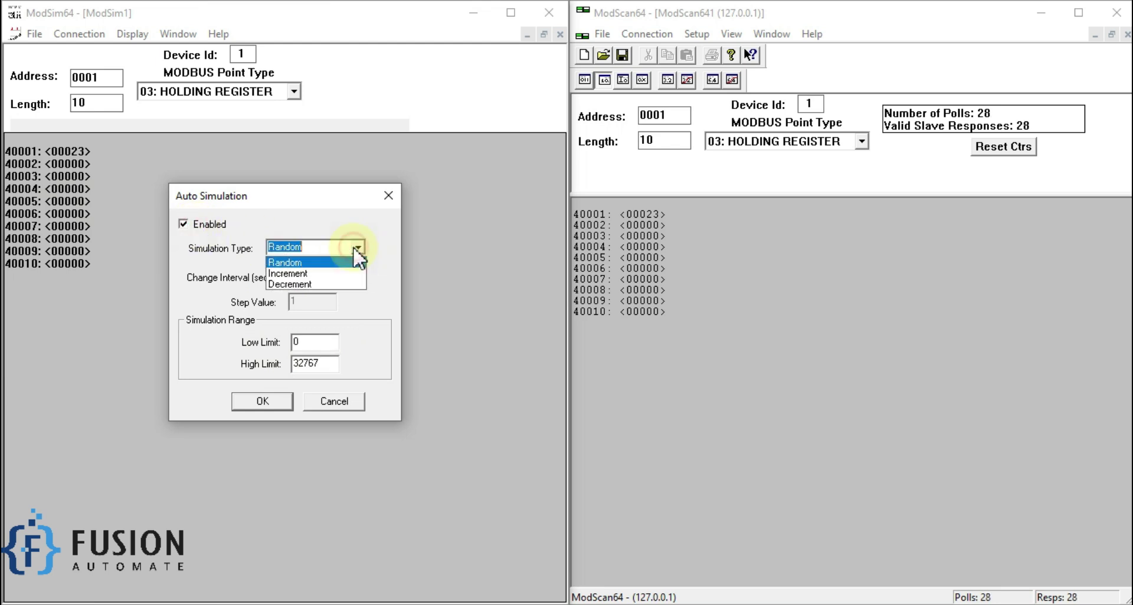
{"action": "left_click", "coordinate": [303, 262]}
{"action": "key", "text": "Tab"}
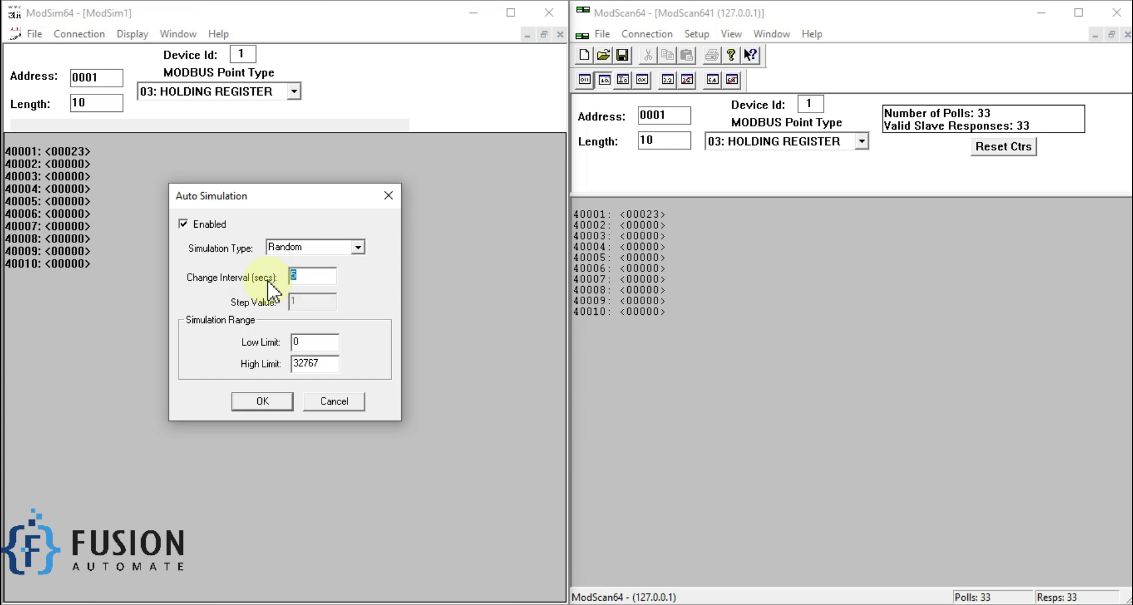
{"action": "type", "text": "2"}
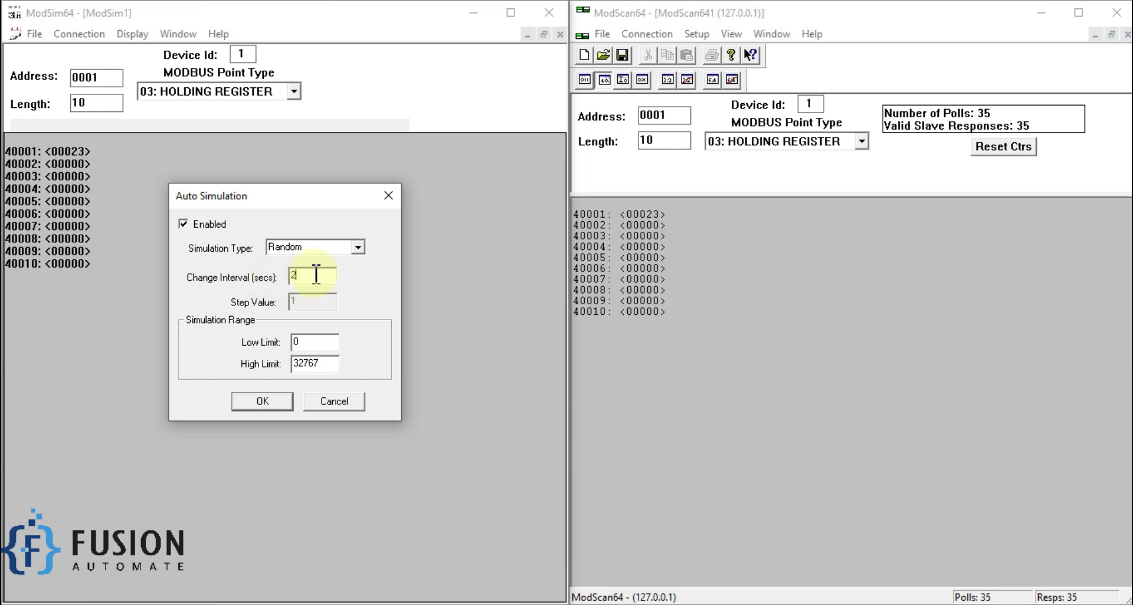
{"action": "left_click_drag", "start_coordinate": [321, 342], "coordinate": [260, 362]}
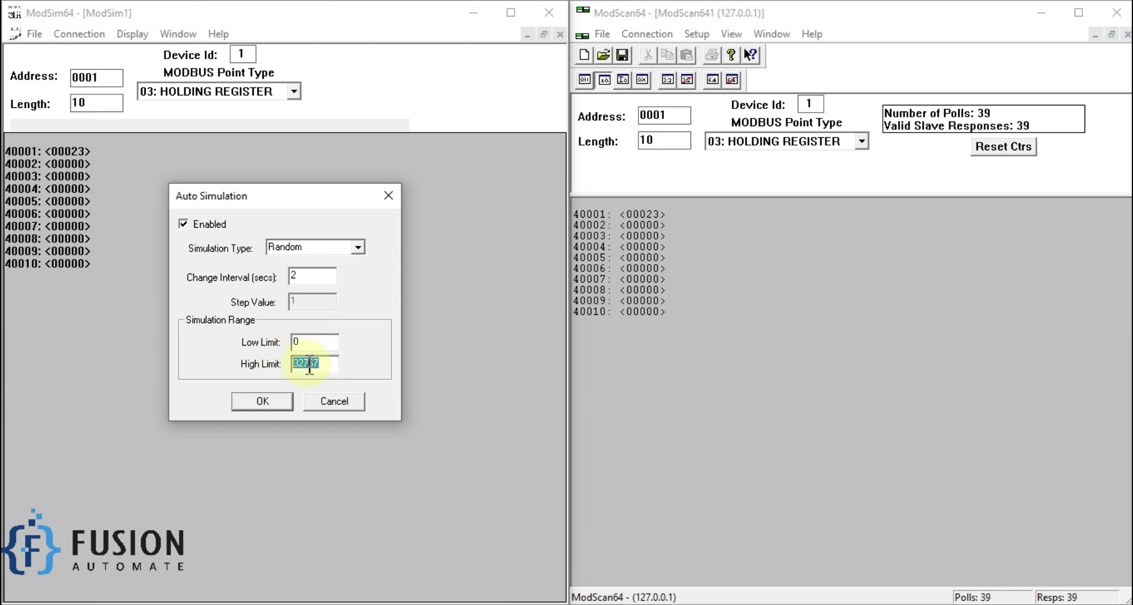
{"action": "left_click", "coordinate": [268, 403]}
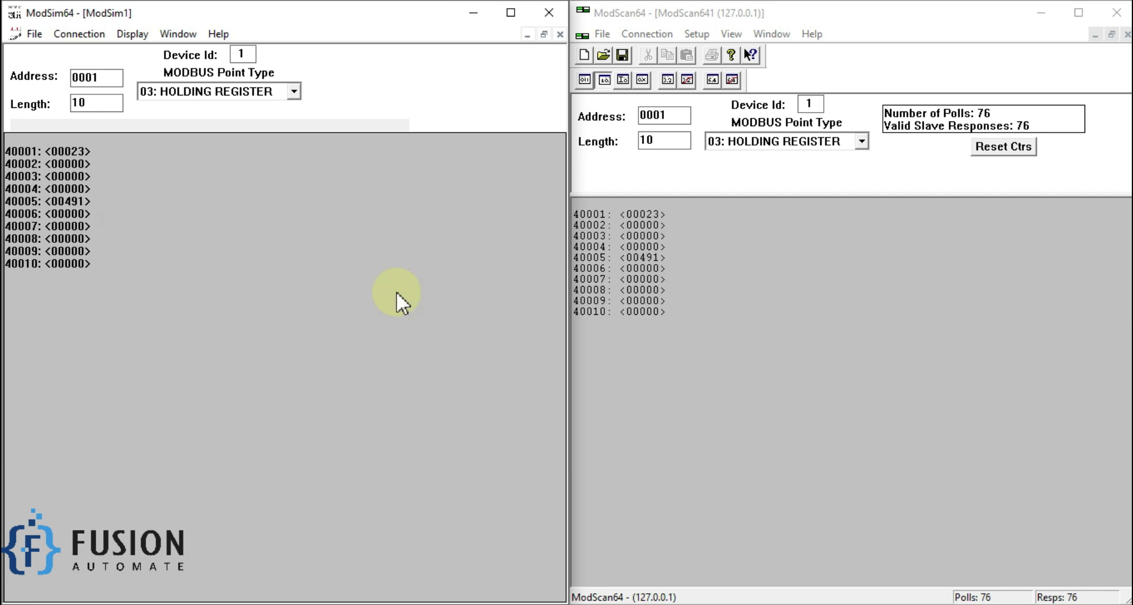
{"action": "left_click", "coordinate": [670, 278]}
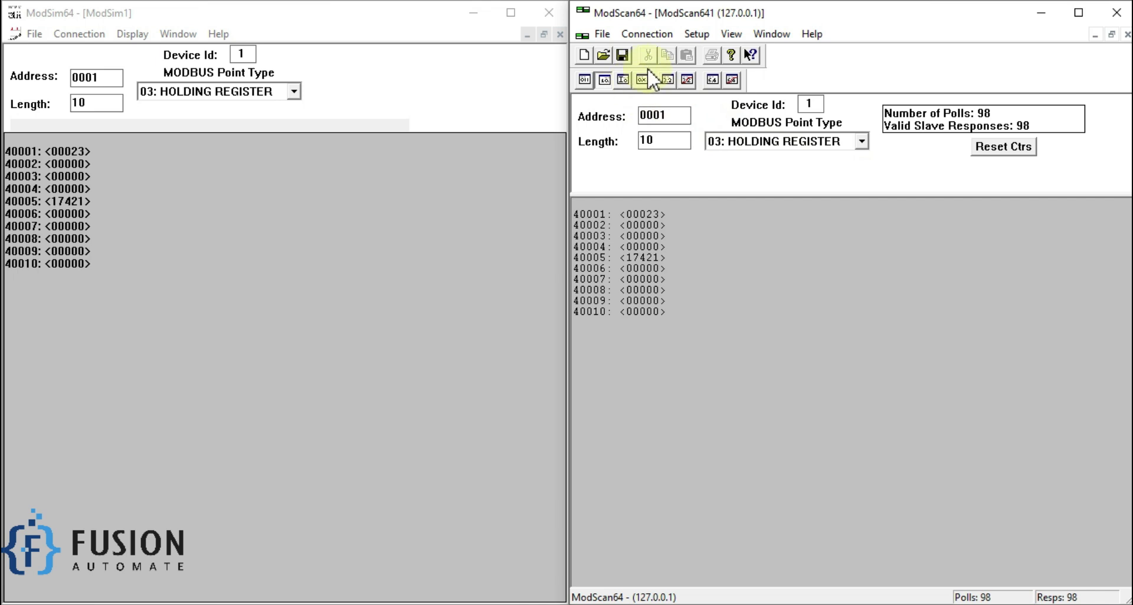
Disconnect ModSim64's Modbus/TCP server and acknowledge ModScan64's connection-terminated warning.
{"action": "left_click", "coordinate": [79, 34]}
{"action": "mouse_move", "coordinate": [98, 71]}
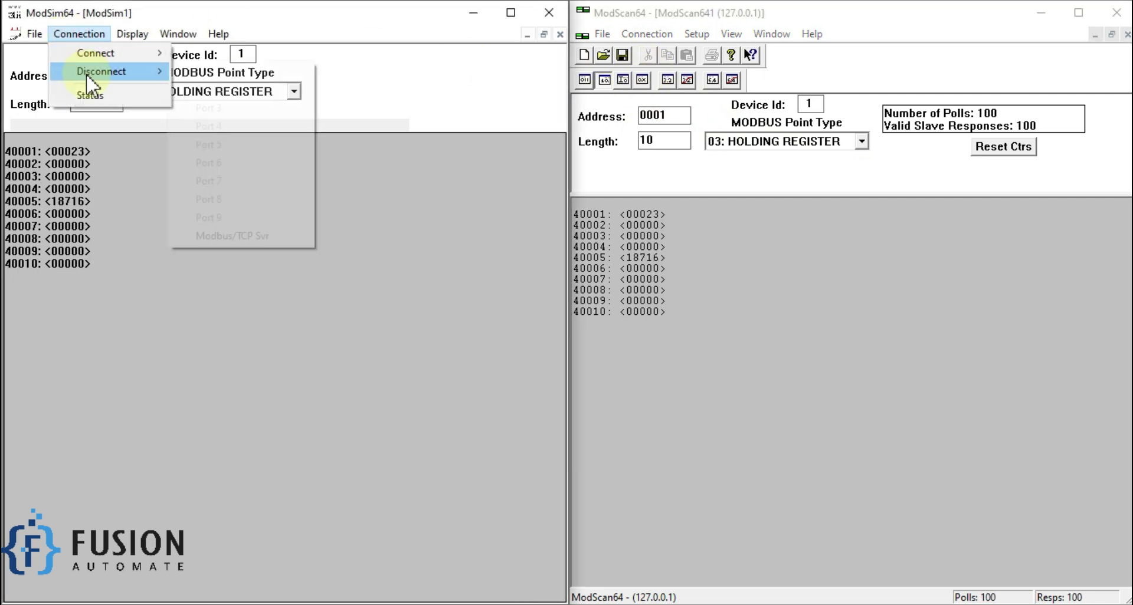
{"action": "left_click", "coordinate": [284, 236]}
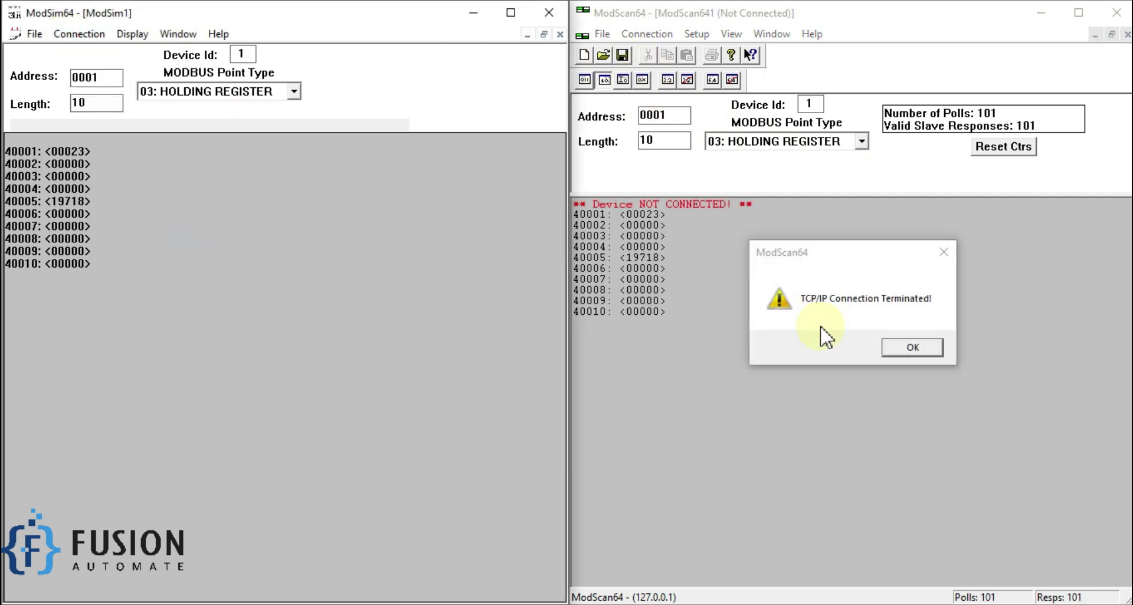
{"action": "left_click", "coordinate": [918, 349]}
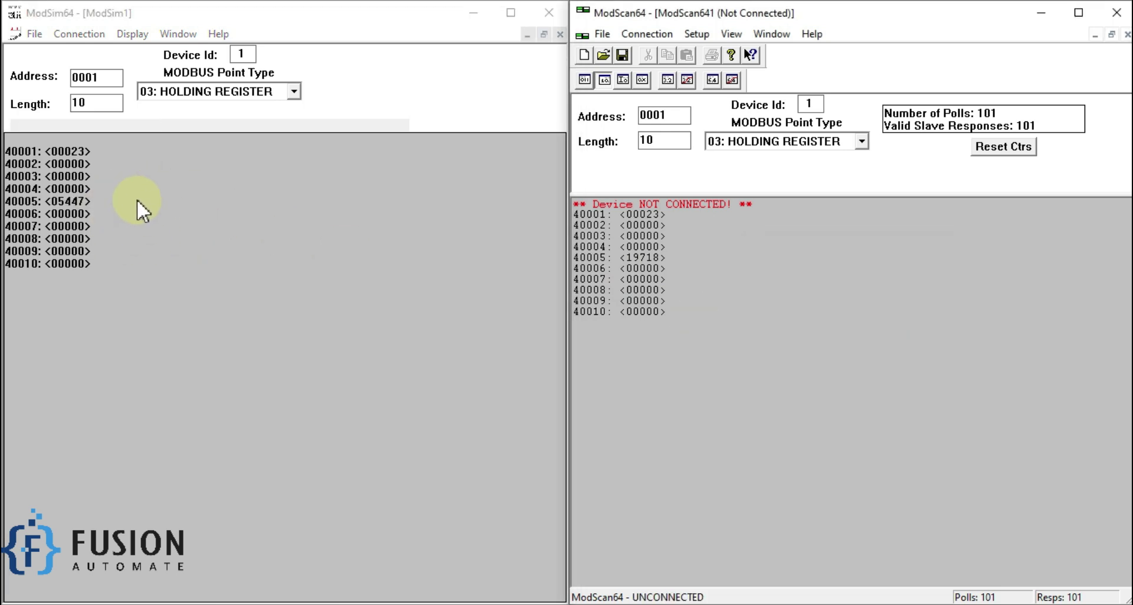
Restart ModSim64's Modbus/TCP server on port 502.
{"action": "left_click", "coordinate": [79, 36]}
{"action": "mouse_move", "coordinate": [124, 52]}
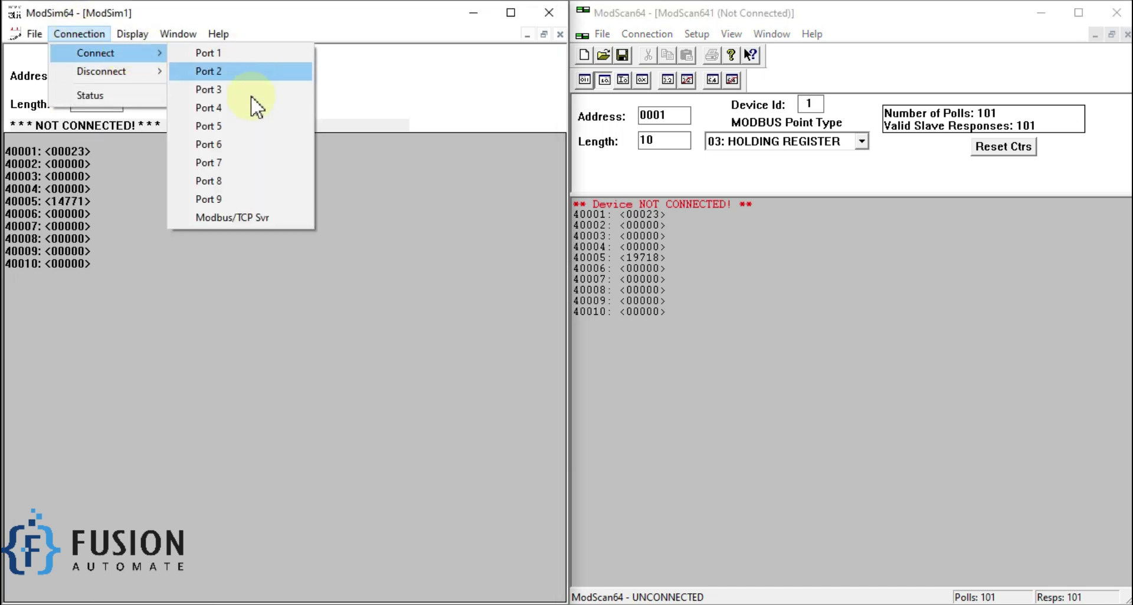
{"action": "left_click", "coordinate": [249, 216]}
{"action": "left_click", "coordinate": [266, 361]}
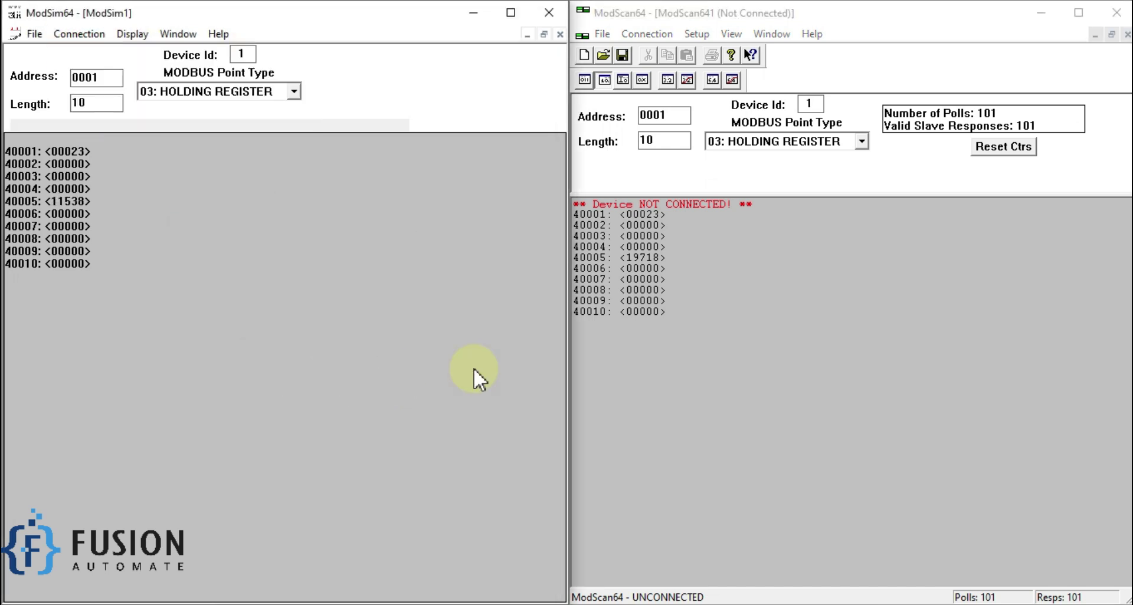
Reconnect ModScan64 to 127.0.0.1 port 502, then minimize both ModSim64 and ModScan64.
{"action": "left_click", "coordinate": [659, 37]}
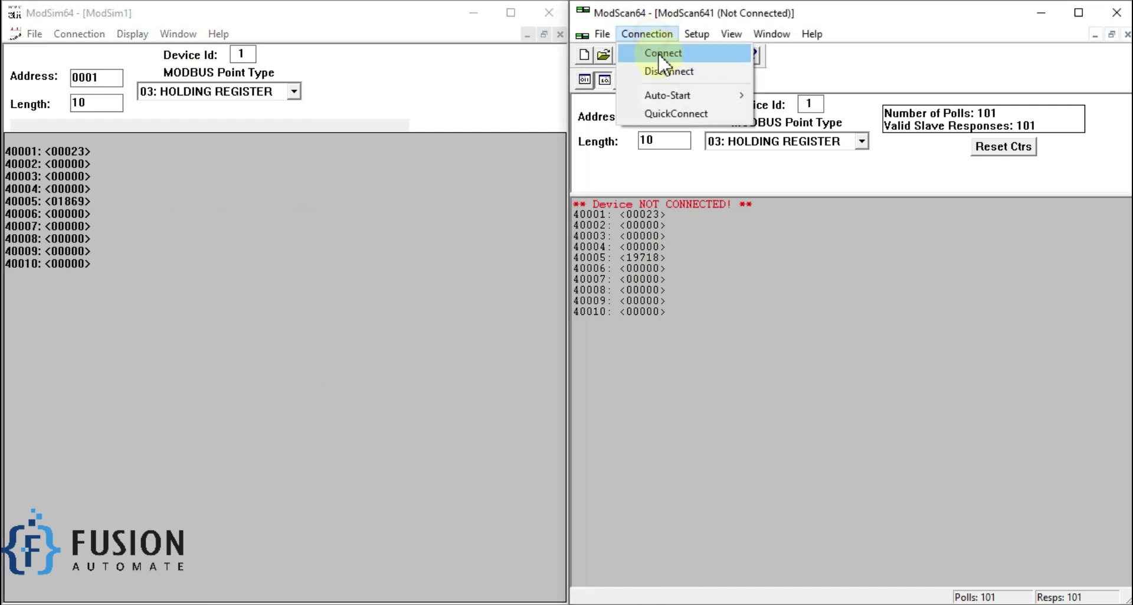
{"action": "left_click", "coordinate": [663, 53]}
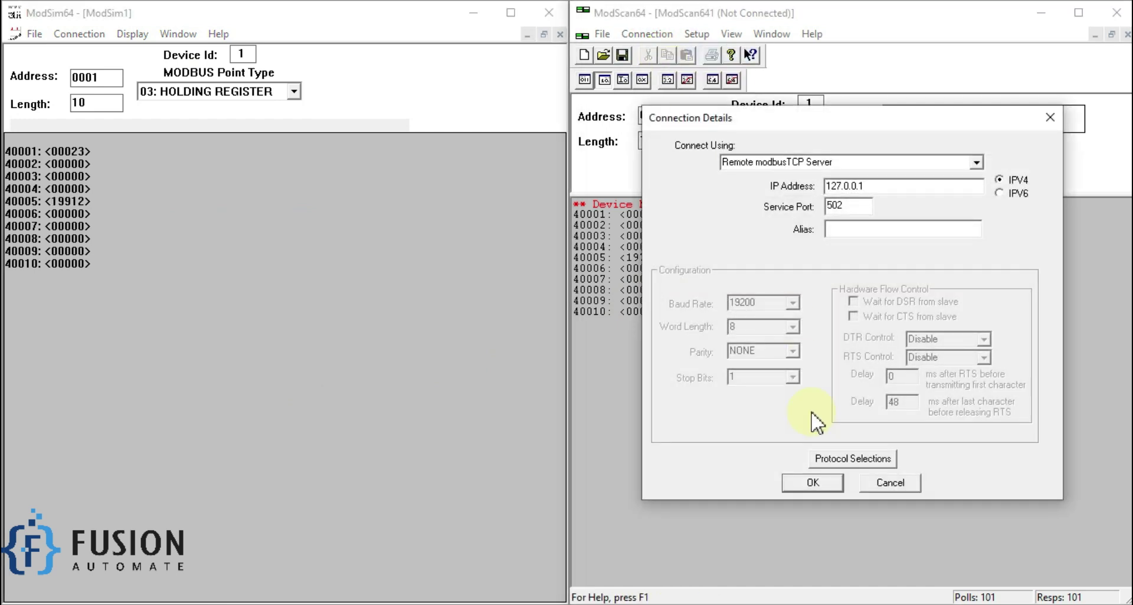
{"action": "left_click", "coordinate": [812, 484]}
{"action": "left_click", "coordinate": [838, 388]}
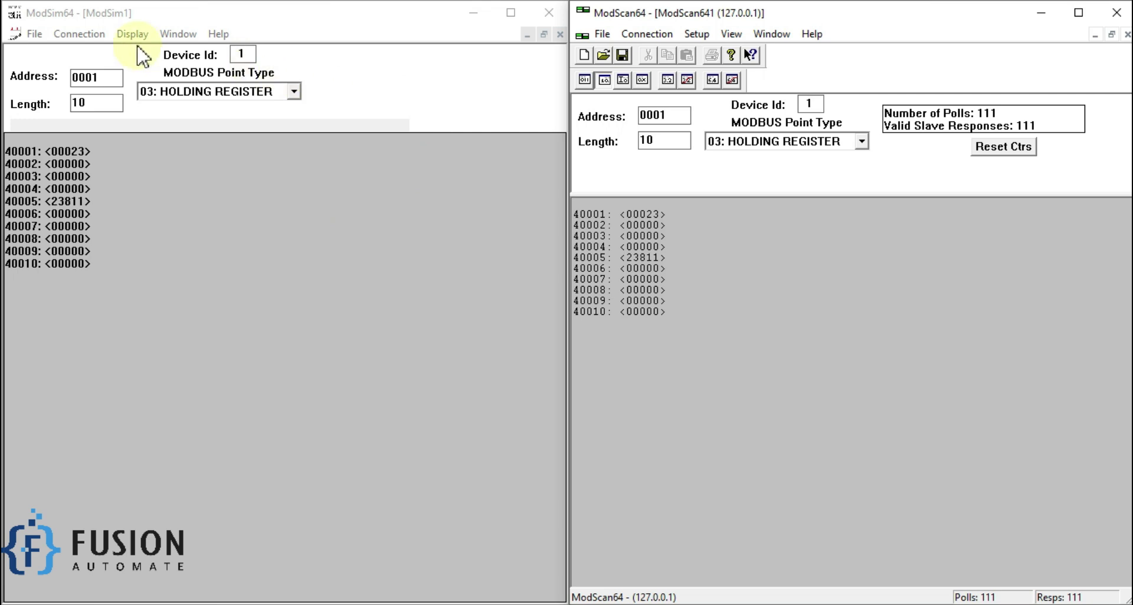
{"action": "left_click", "coordinate": [473, 12]}
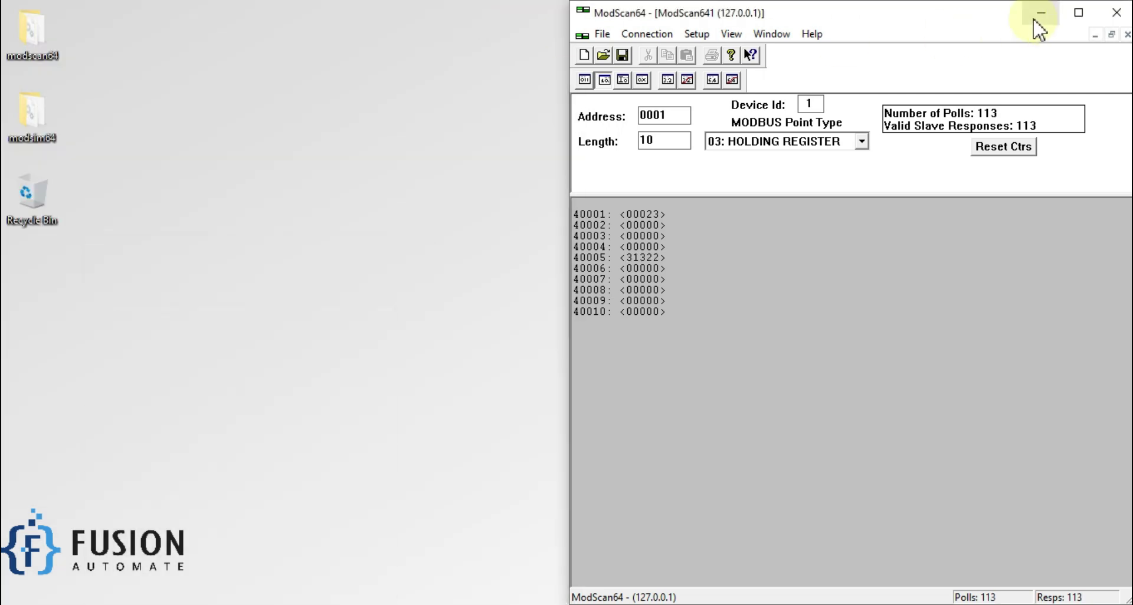
{"action": "left_click", "coordinate": [1036, 16]}
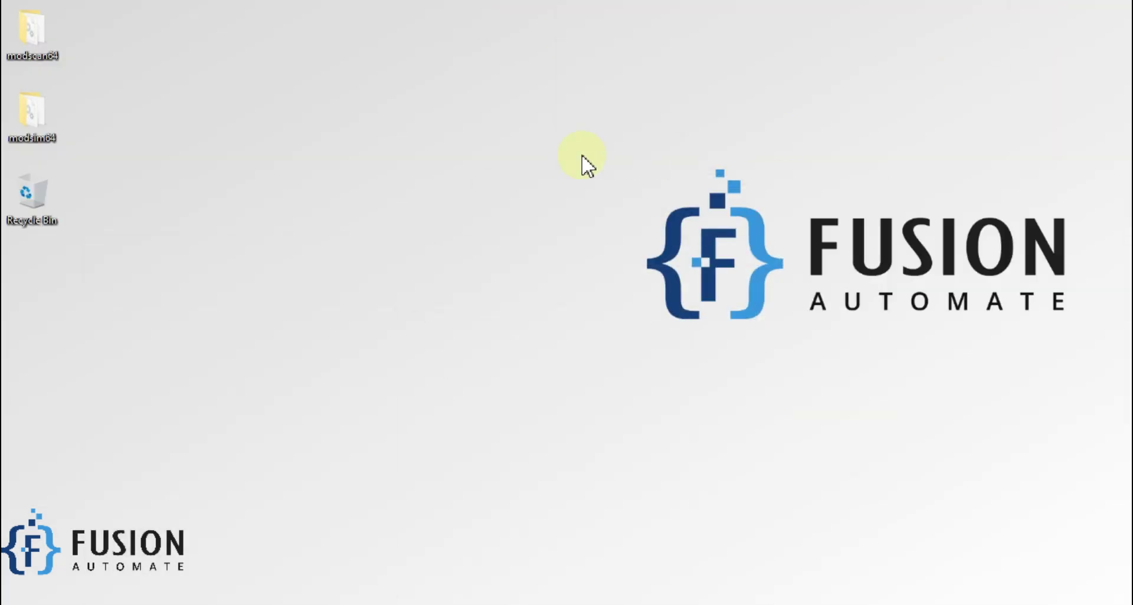